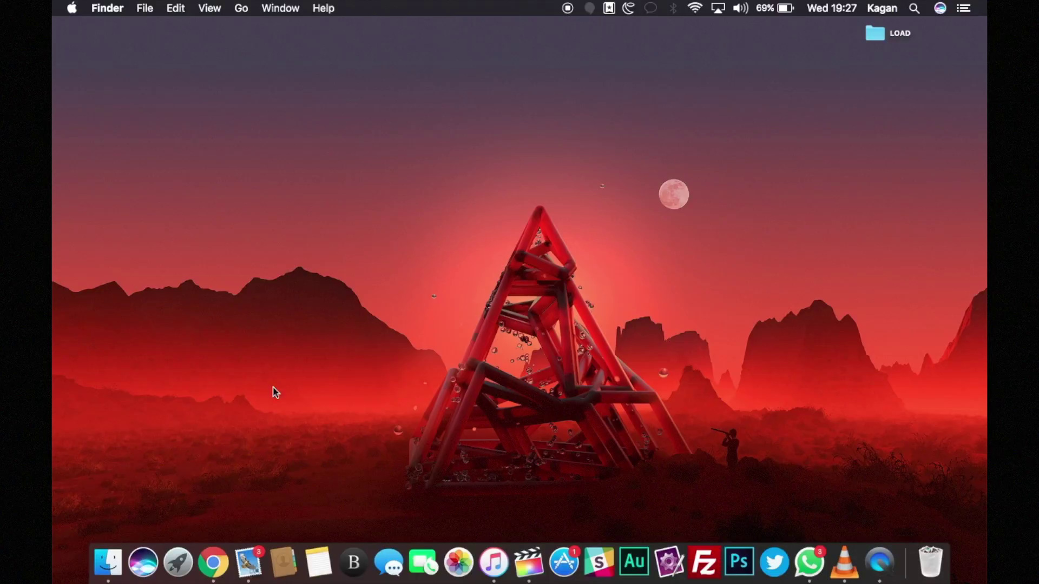
Step: Switch to Chrome and open the auphonic.com website
{"action": "left_click", "coordinate": [214, 563]}
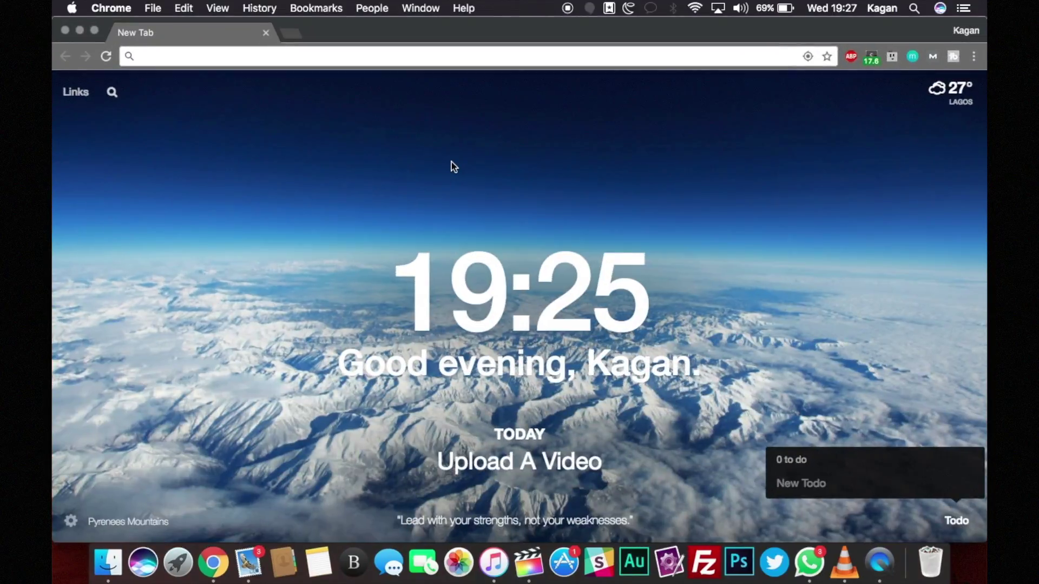
{"action": "left_click", "coordinate": [383, 62]}
{"action": "type", "text": "au"}
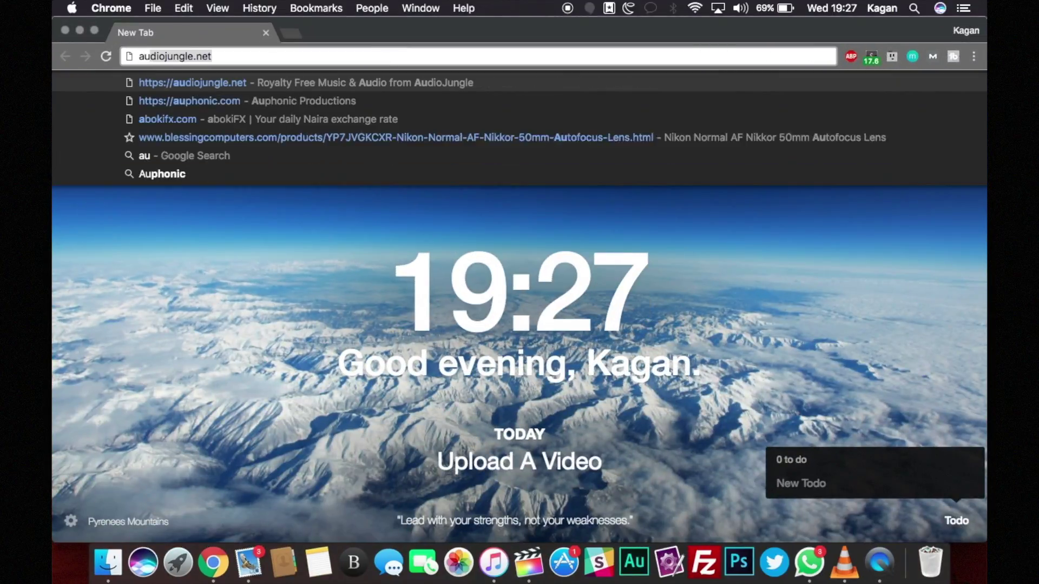
{"action": "type", "text": "phoni"}
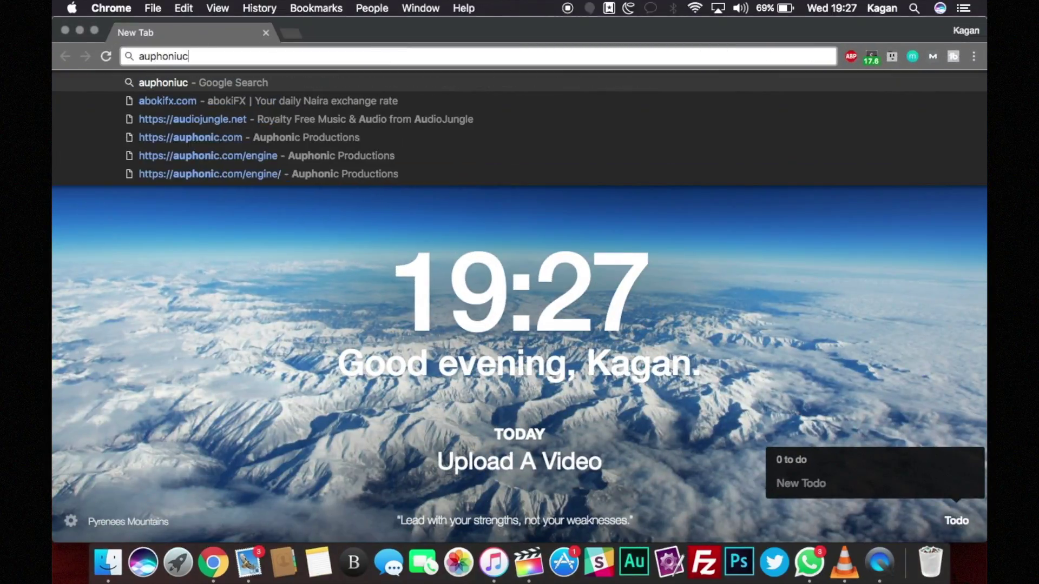
{"action": "key", "text": "Down"}
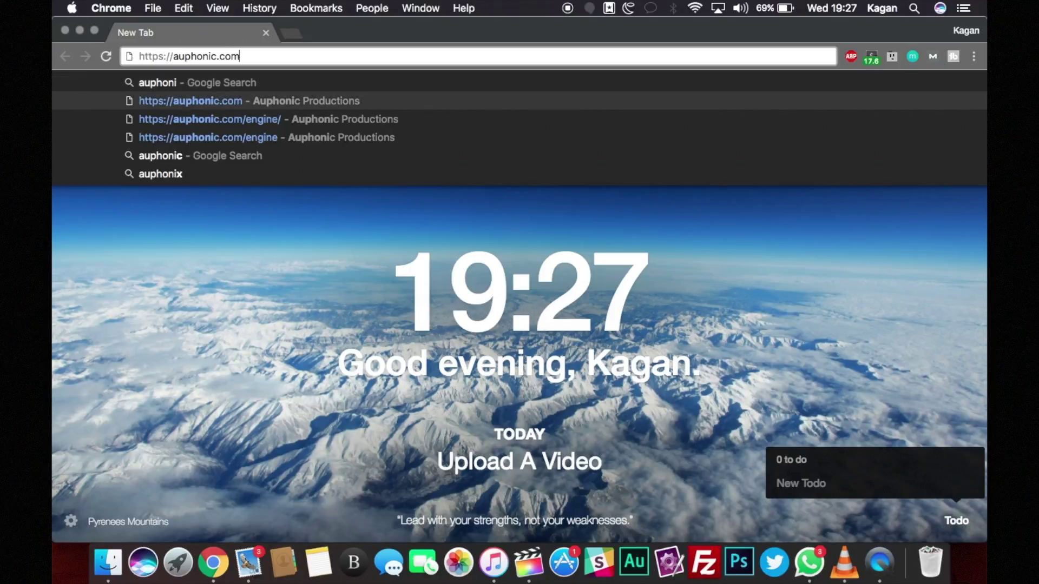
{"action": "key", "text": "Return"}
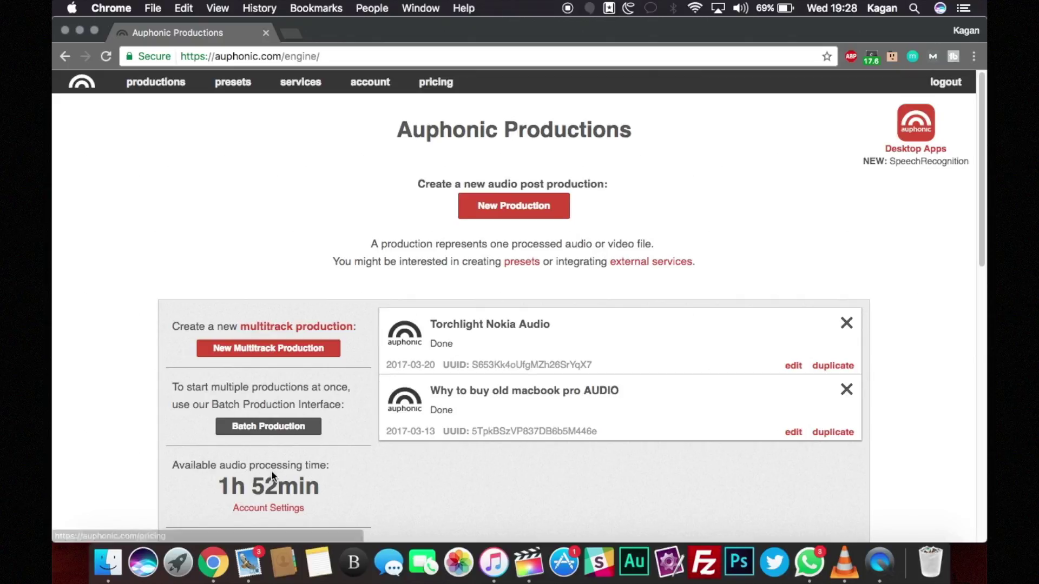
Step: Open the Auphonic pricing page and review the recurring credit plans
{"action": "left_click", "coordinate": [441, 82]}
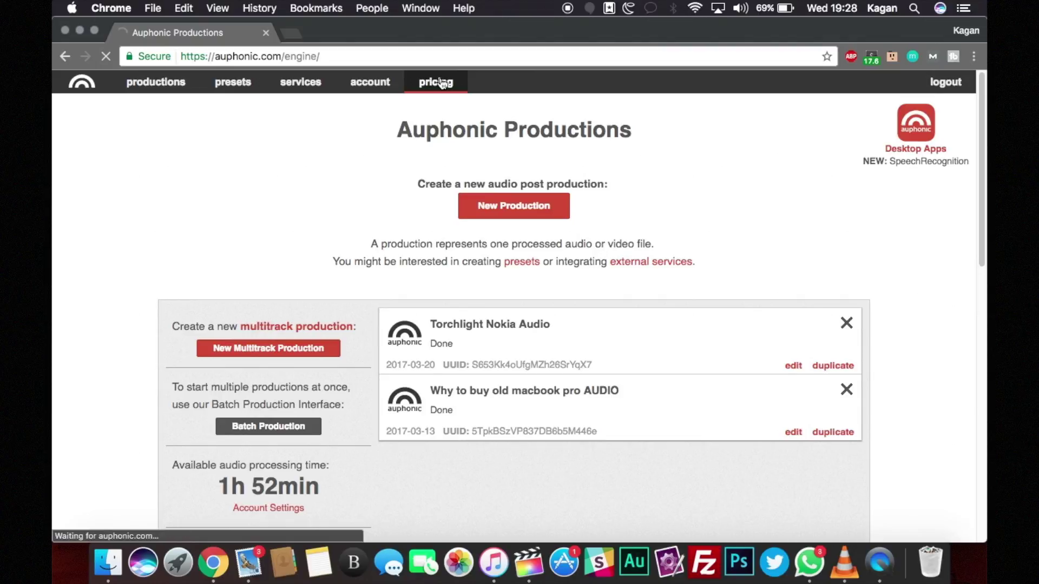
{"action": "scroll", "coordinate": [481, 358], "scroll_direction": "down", "scroll_amount": 5}
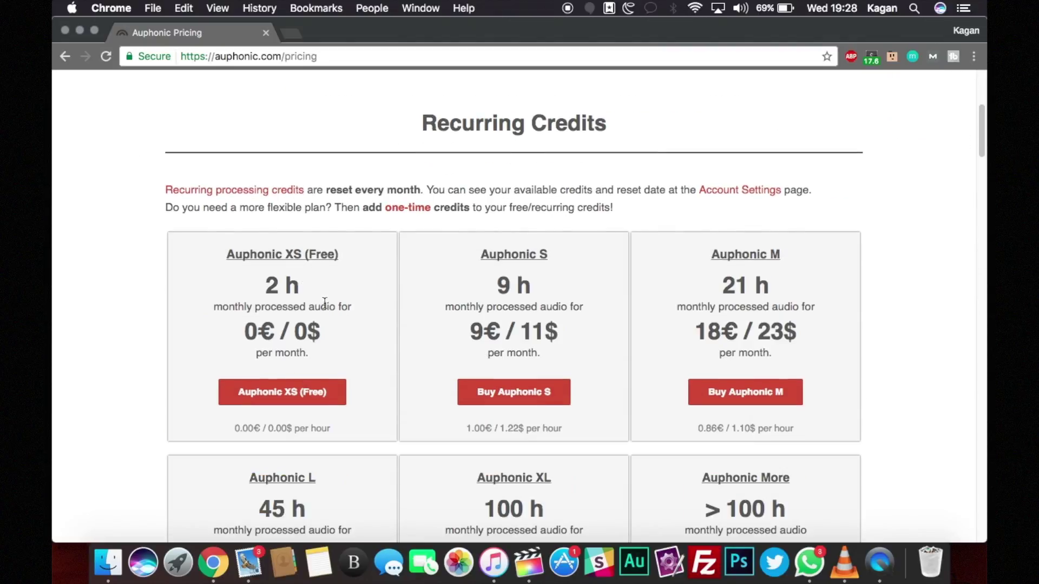
{"action": "scroll", "coordinate": [488, 279], "scroll_direction": "down", "scroll_amount": 1}
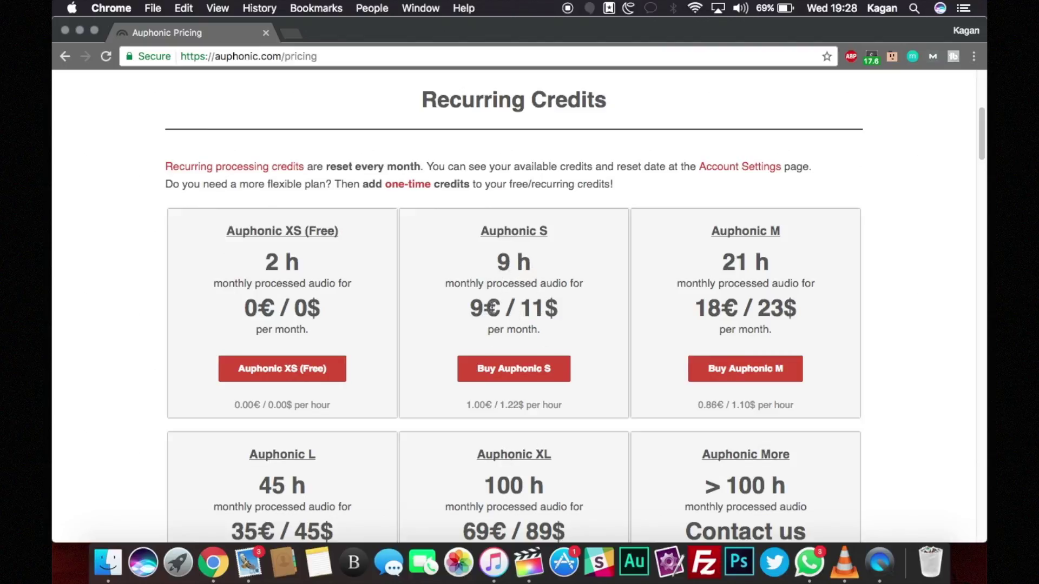
{"action": "scroll", "coordinate": [587, 274], "scroll_direction": "down", "scroll_amount": 5}
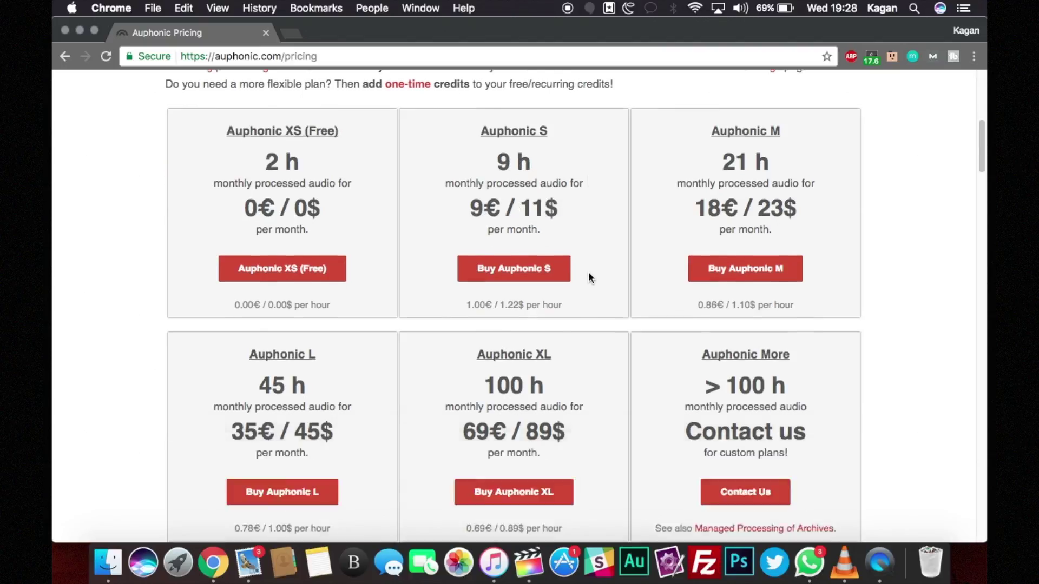
{"action": "scroll", "coordinate": [589, 272], "scroll_direction": "up", "scroll_amount": 10}
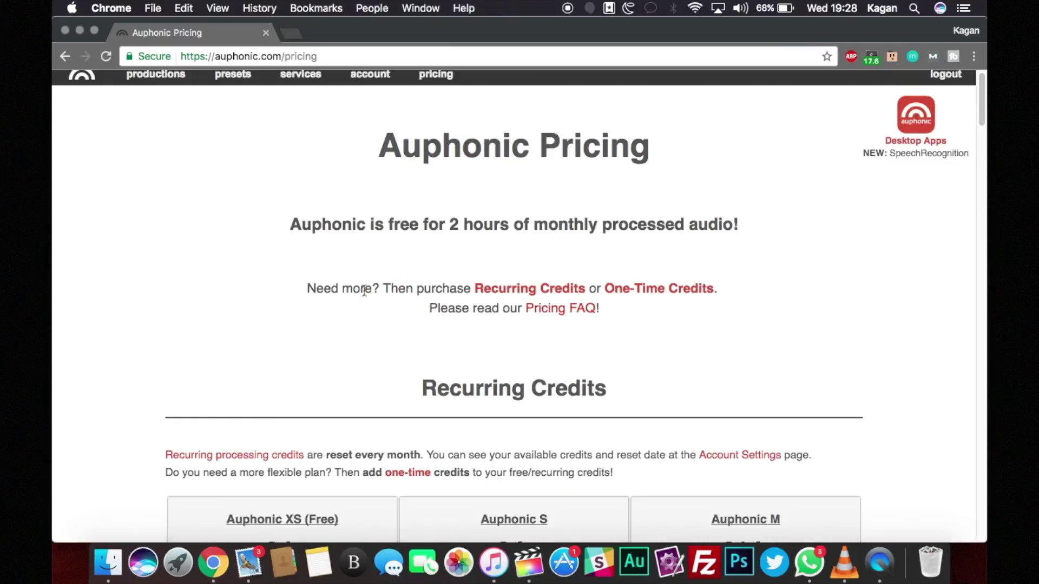
Step: Open the Auphonic Desktop Apps page and look over the available desktop programs
{"action": "left_click", "coordinate": [929, 141]}
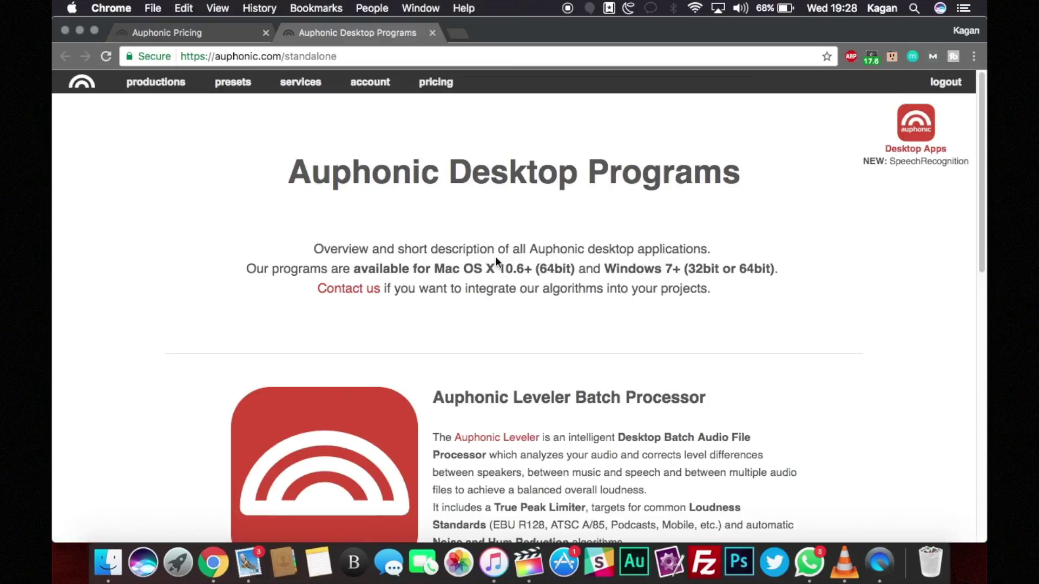
{"action": "scroll", "coordinate": [496, 258], "scroll_direction": "down", "scroll_amount": 5}
{"action": "scroll", "coordinate": [496, 258], "scroll_direction": "down", "scroll_amount": 12}
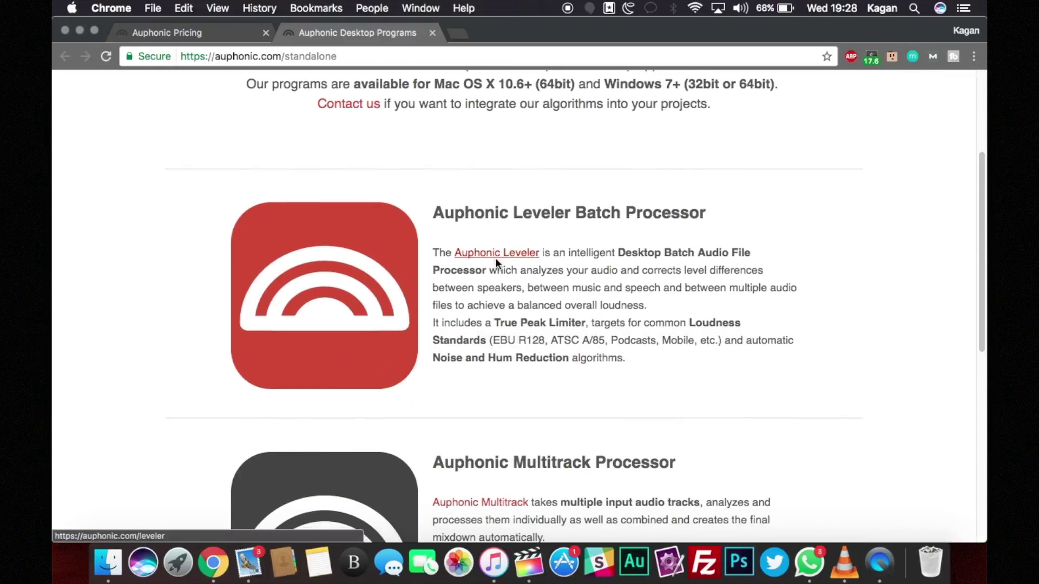
{"action": "scroll", "coordinate": [496, 258], "scroll_direction": "up", "scroll_amount": 17}
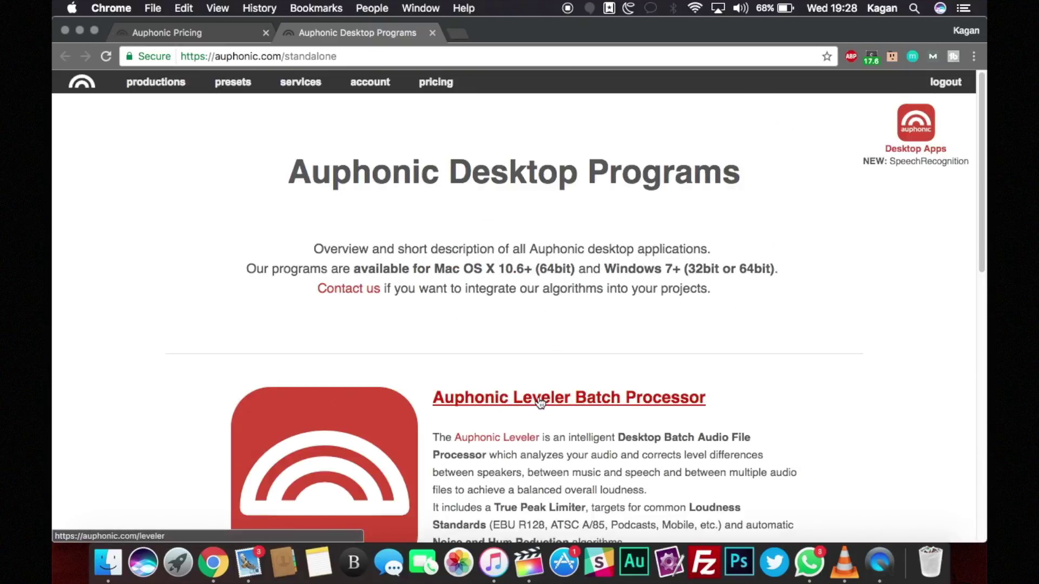
Step: Open the Auphonic Leveler Batch Processor page and review its features
{"action": "left_click", "coordinate": [541, 400]}
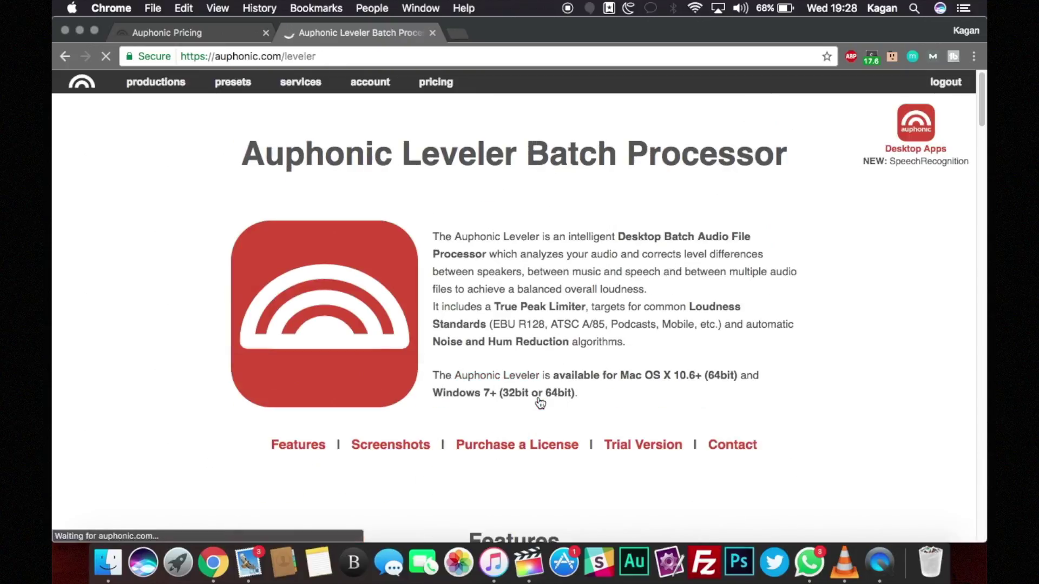
{"action": "scroll", "coordinate": [706, 340], "scroll_direction": "down", "scroll_amount": 5}
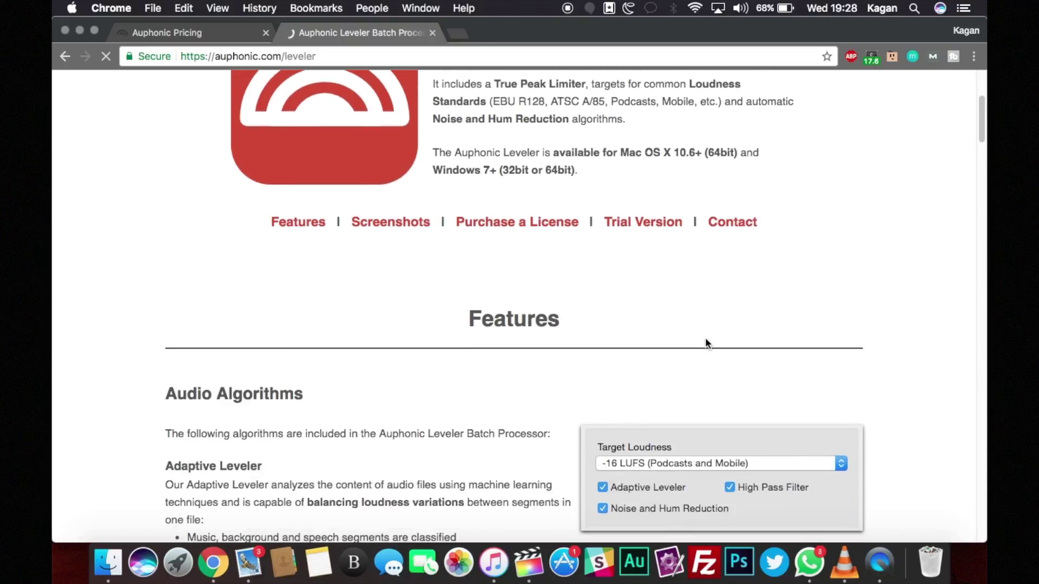
{"action": "scroll", "coordinate": [707, 341], "scroll_direction": "down", "scroll_amount": 20}
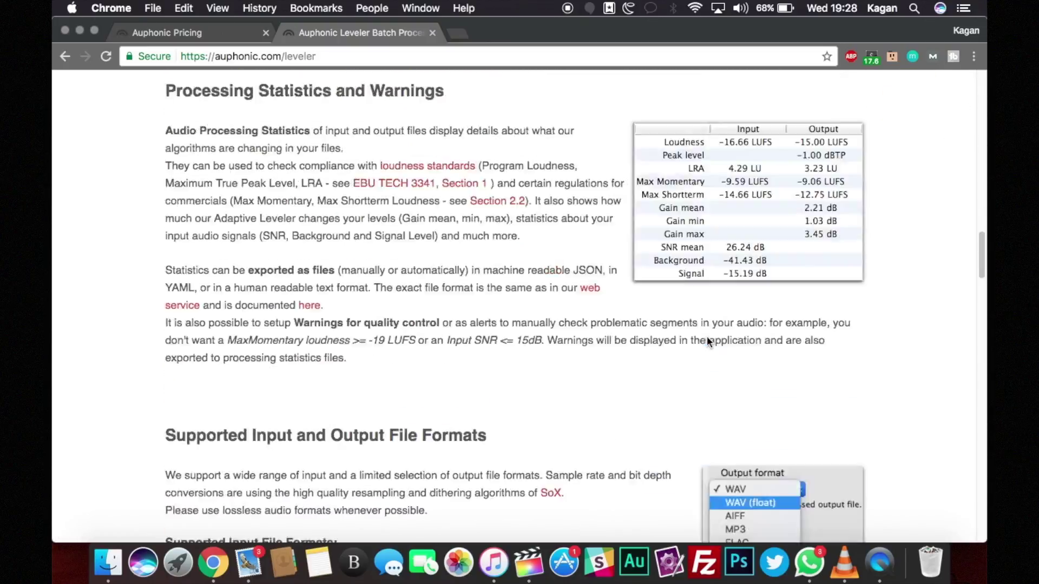
{"action": "scroll", "coordinate": [709, 342], "scroll_direction": "down", "scroll_amount": 15}
{"action": "scroll", "coordinate": [709, 342], "scroll_direction": "up", "scroll_amount": 6}
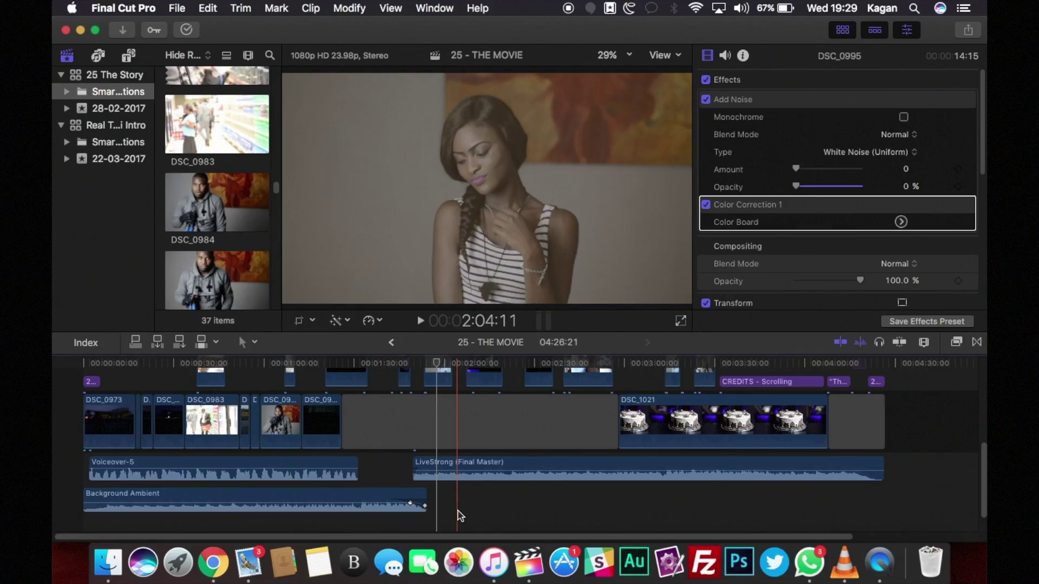
Step: In Final Cut Pro, disable the Background Ambient and LiveStrong (Final Master) audio clips in the timeline
{"action": "scroll", "coordinate": [457, 515], "scroll_direction": "down", "scroll_amount": 1}
{"action": "left_click", "coordinate": [420, 490]}
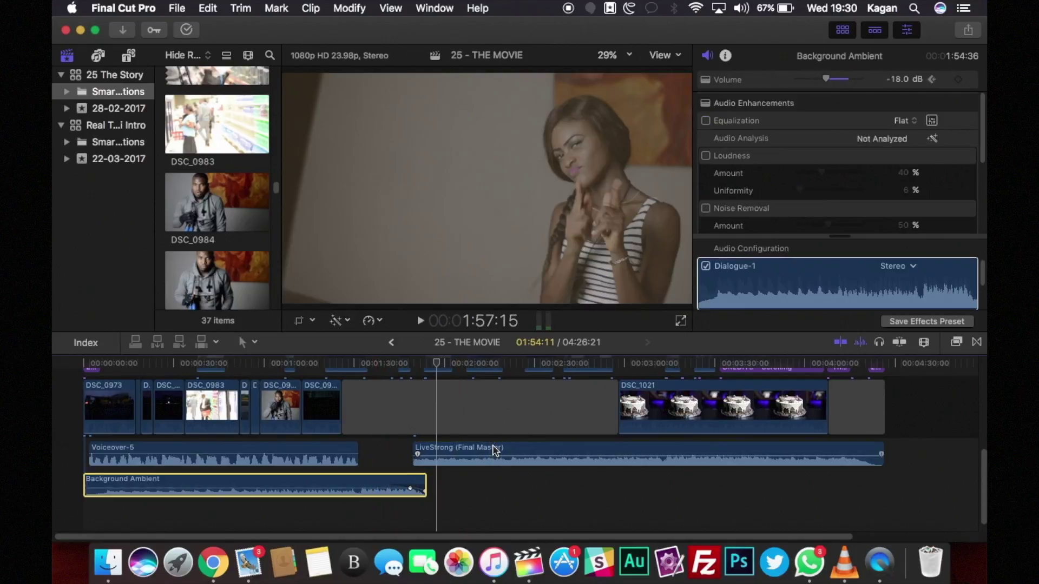
{"action": "left_click", "coordinate": [435, 459], "text": "super"}
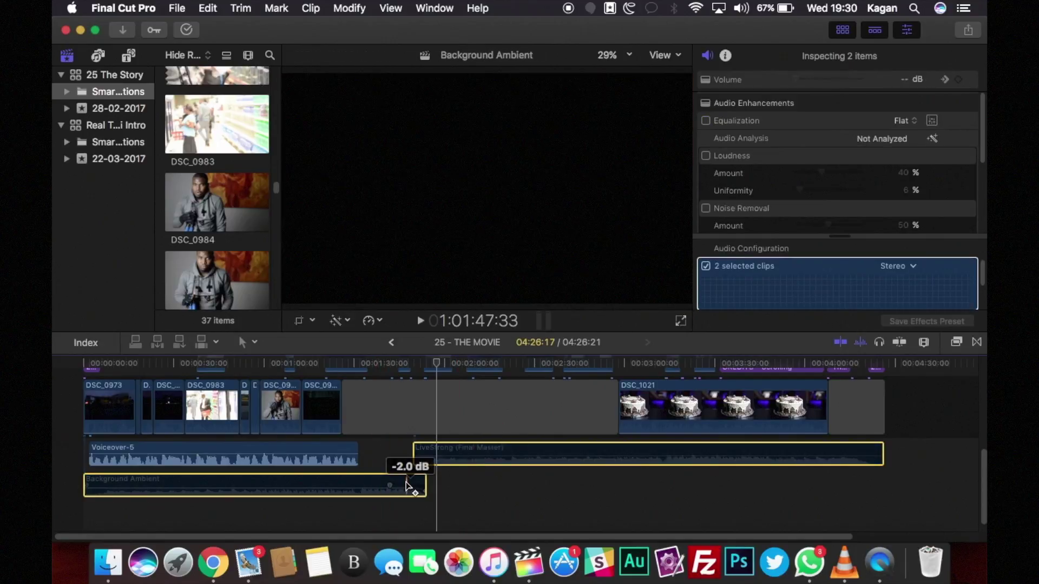
Step: Start a Master File export of the project and set its format to Audio Only
{"action": "left_click", "coordinate": [968, 29]}
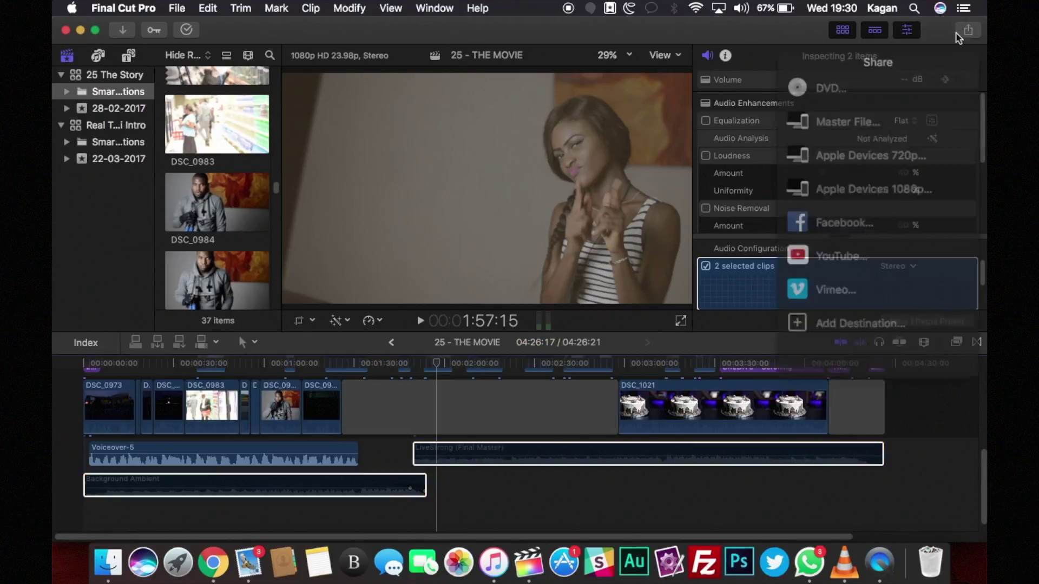
{"action": "left_click", "coordinate": [871, 112]}
{"action": "left_click", "coordinate": [680, 104]}
{"action": "left_click", "coordinate": [706, 167]}
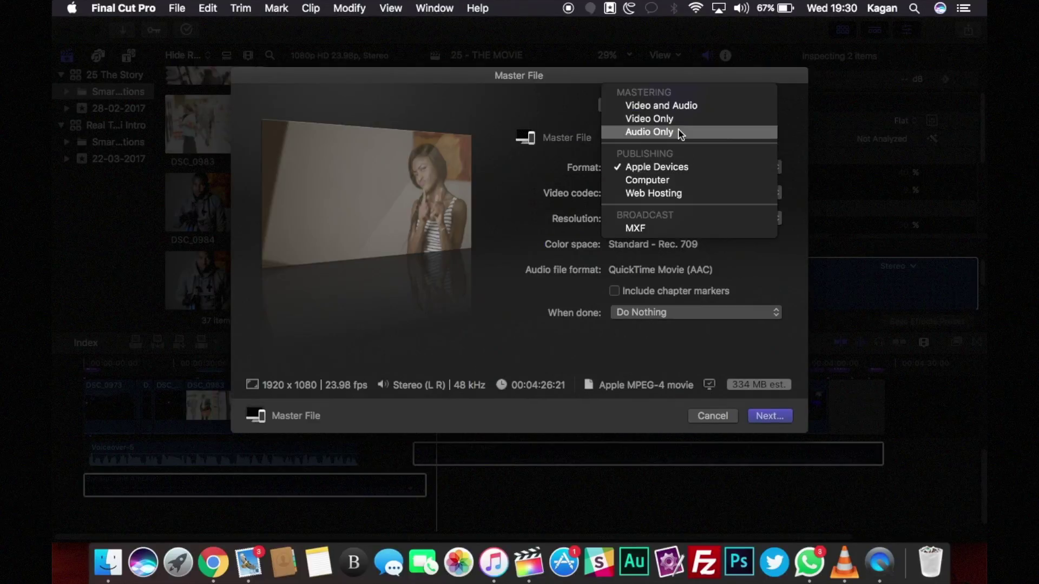
{"action": "left_click", "coordinate": [678, 131]}
Step: Save the audio export to the Desktop under the name Test Audio For YouTube
{"action": "key", "text": "Return"}
{"action": "type", "text": "Test Audio"}
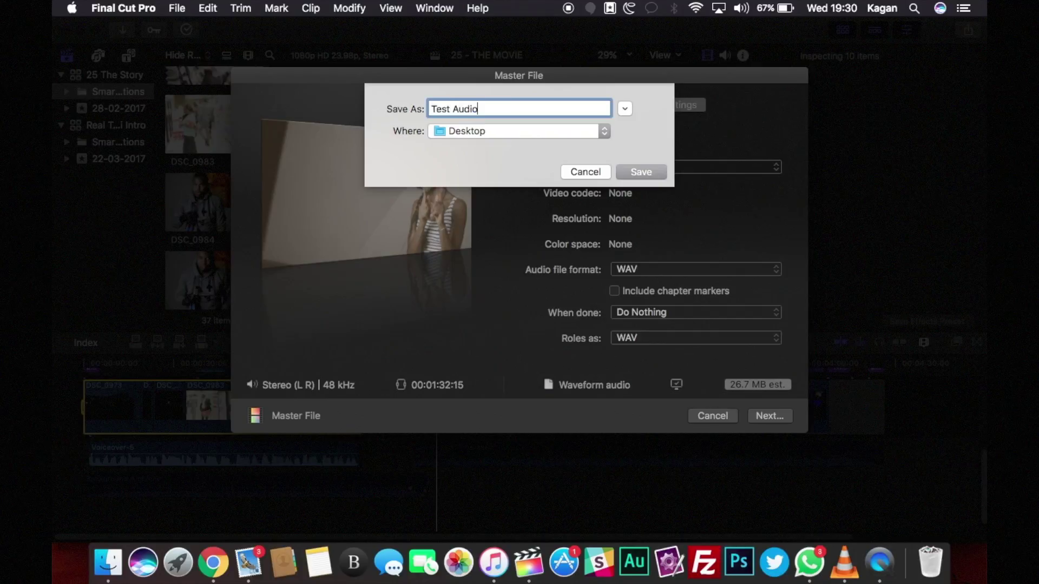
{"action": "type", "text": " For YouTube"}
{"action": "left_click", "coordinate": [641, 173]}
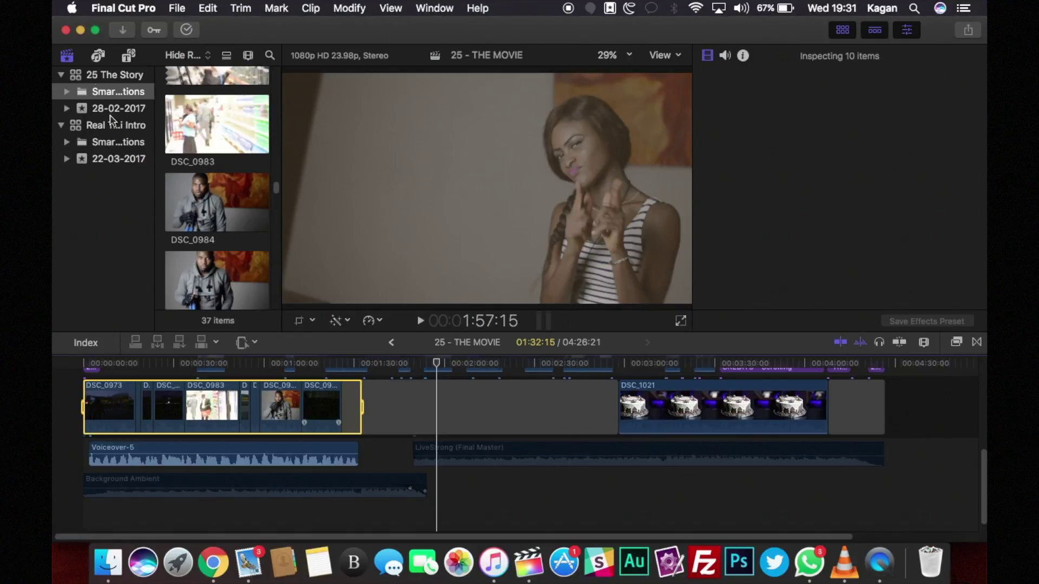
Step: Check the background tasks and minimize the open windows to reveal the exported file on the desktop
{"action": "left_click", "coordinate": [187, 29]}
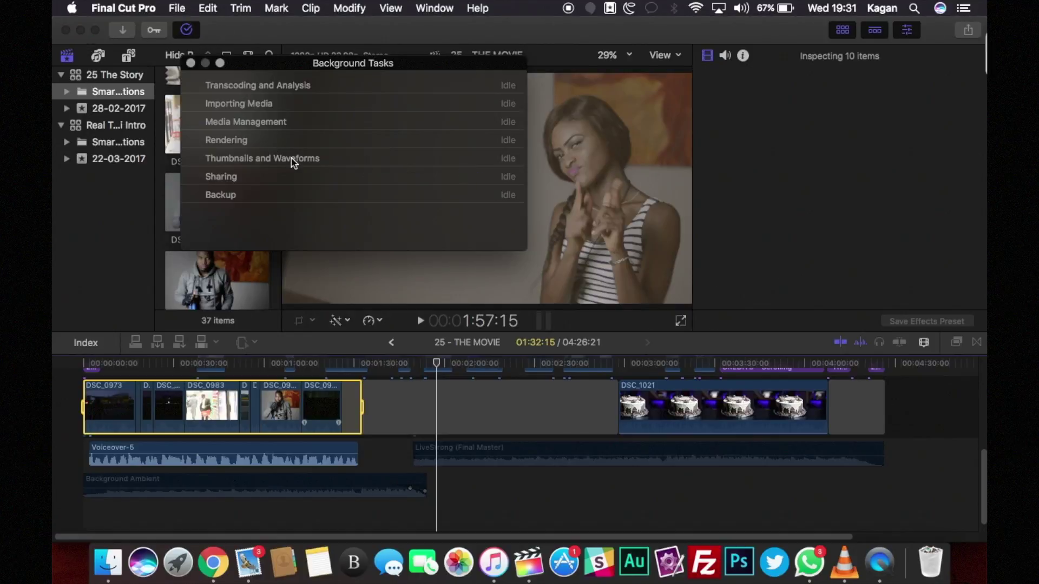
{"action": "left_click", "coordinate": [81, 30]}
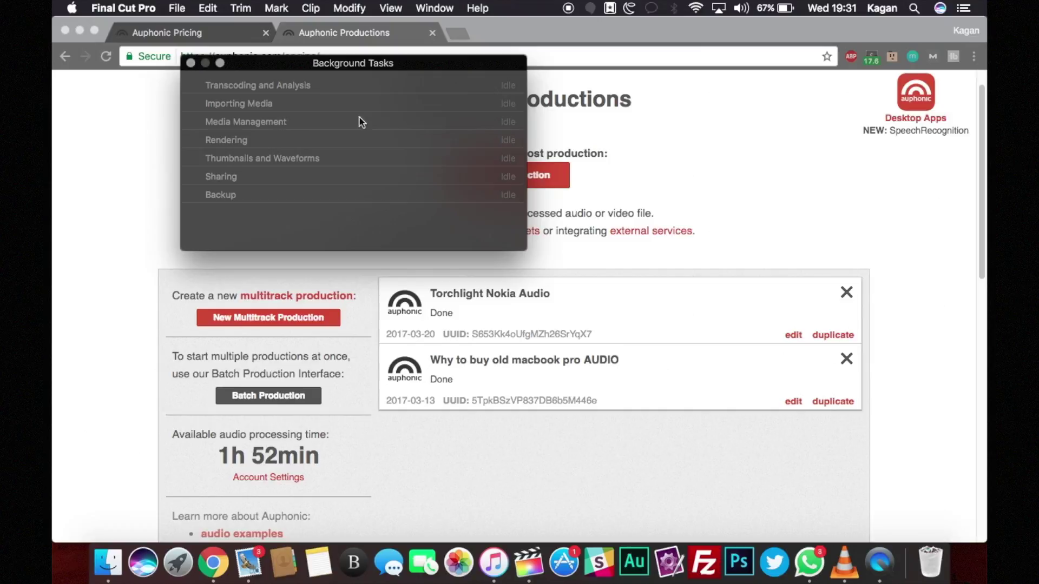
{"action": "left_click", "coordinate": [83, 32]}
{"action": "left_click", "coordinate": [679, 171]}
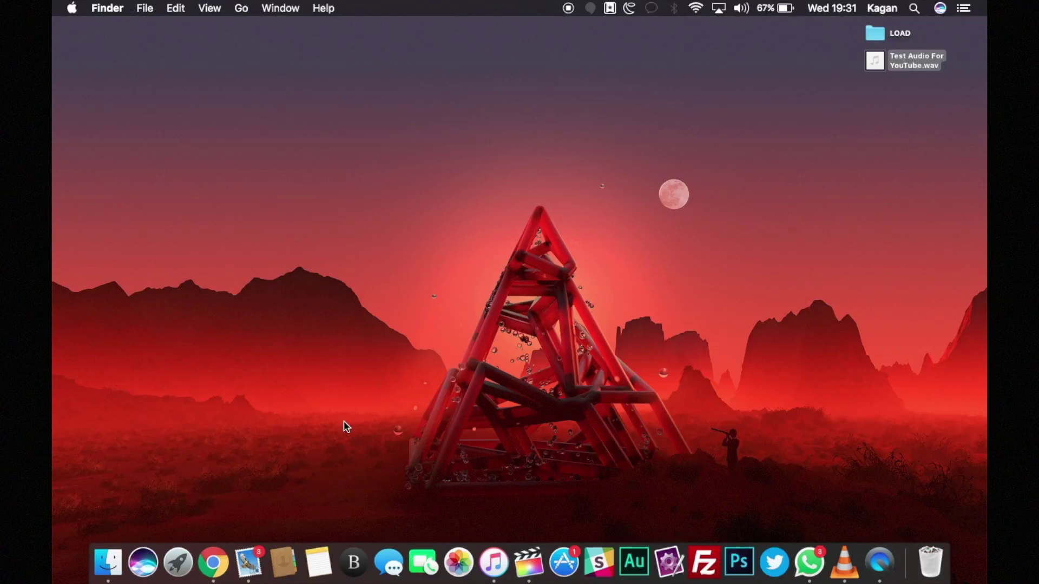
Step: Switch to Chrome, start a new Auphonic production and choose Test Audio For YouTube.wav as its source, using the File upload method
{"action": "left_click", "coordinate": [213, 562]}
{"action": "left_click", "coordinate": [501, 174]}
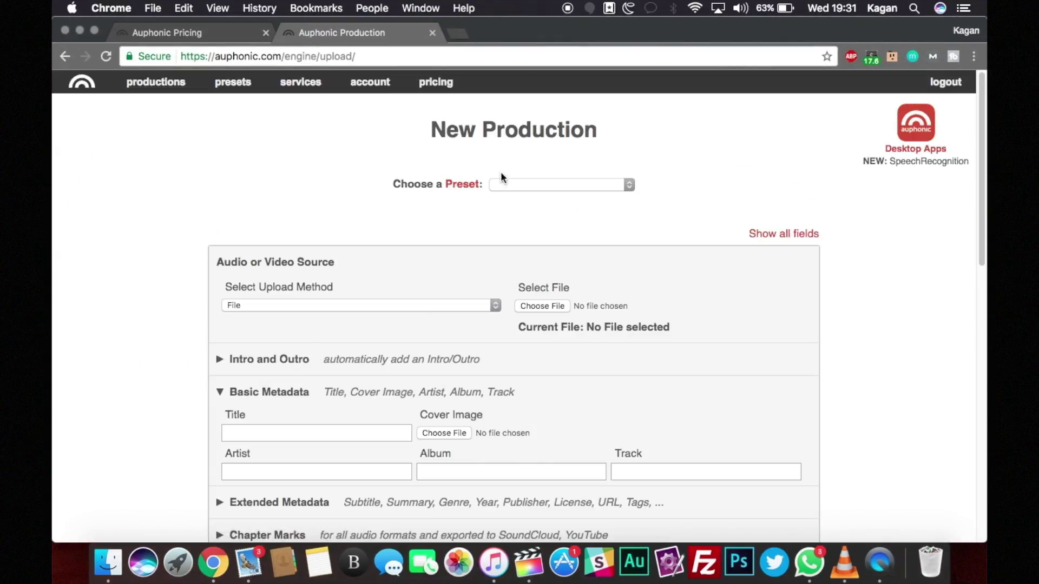
{"action": "scroll", "coordinate": [444, 242], "scroll_direction": "down", "scroll_amount": 3}
{"action": "left_click", "coordinate": [306, 197]}
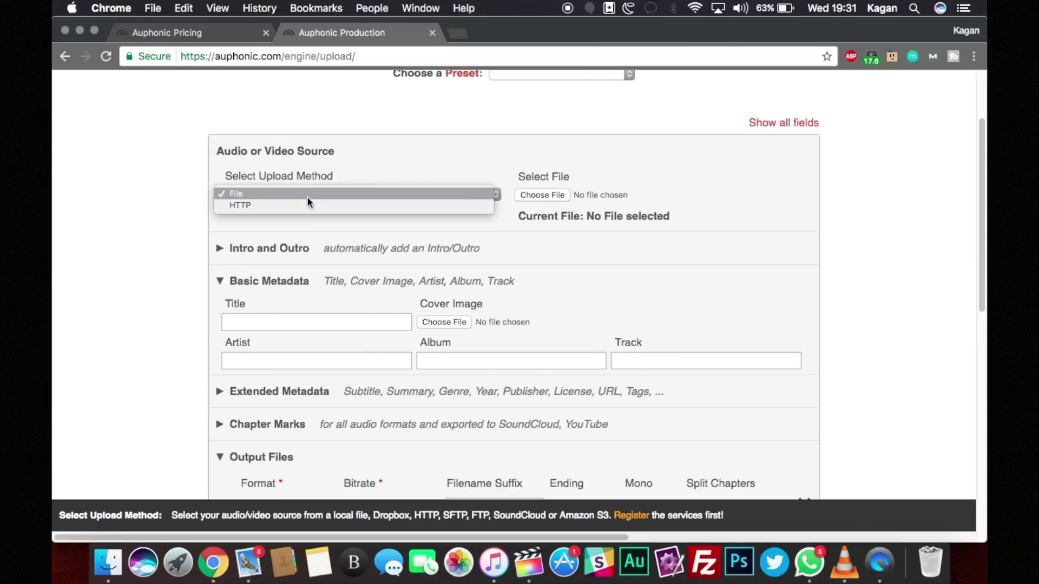
{"action": "left_click", "coordinate": [317, 193]}
{"action": "left_click", "coordinate": [542, 196]}
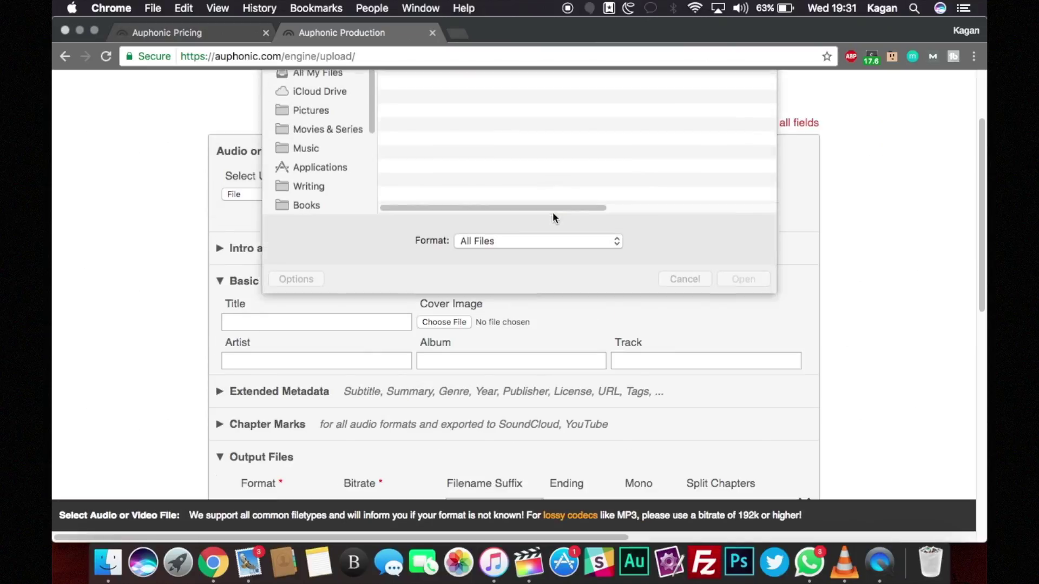
{"action": "left_click", "coordinate": [319, 101]}
{"action": "double_click", "coordinate": [486, 122]}
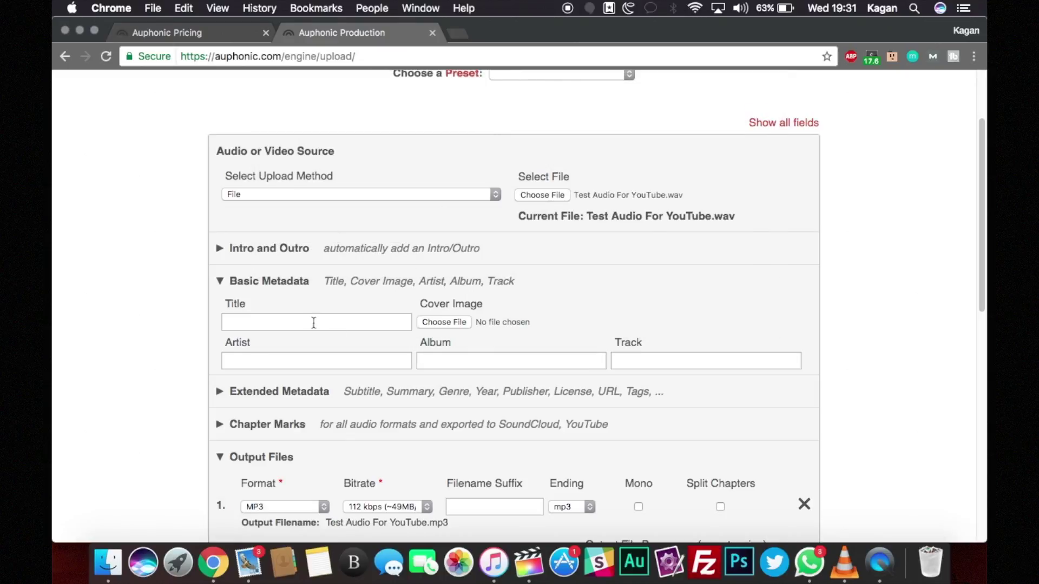
Step: Set the format of the production's output file to WAV 16-bit PCM
{"action": "left_click", "coordinate": [313, 322]}
{"action": "scroll", "coordinate": [416, 340], "scroll_direction": "down", "scroll_amount": 1}
{"action": "scroll", "coordinate": [417, 340], "scroll_direction": "down", "scroll_amount": 2}
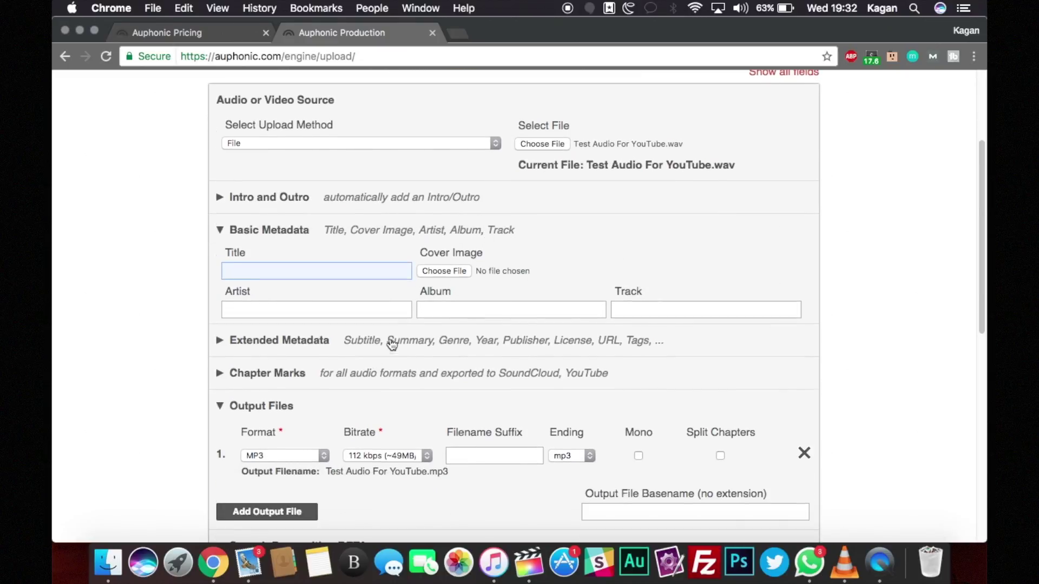
{"action": "scroll", "coordinate": [390, 344], "scroll_direction": "down", "scroll_amount": 2}
{"action": "scroll", "coordinate": [392, 341], "scroll_direction": "down", "scroll_amount": 3}
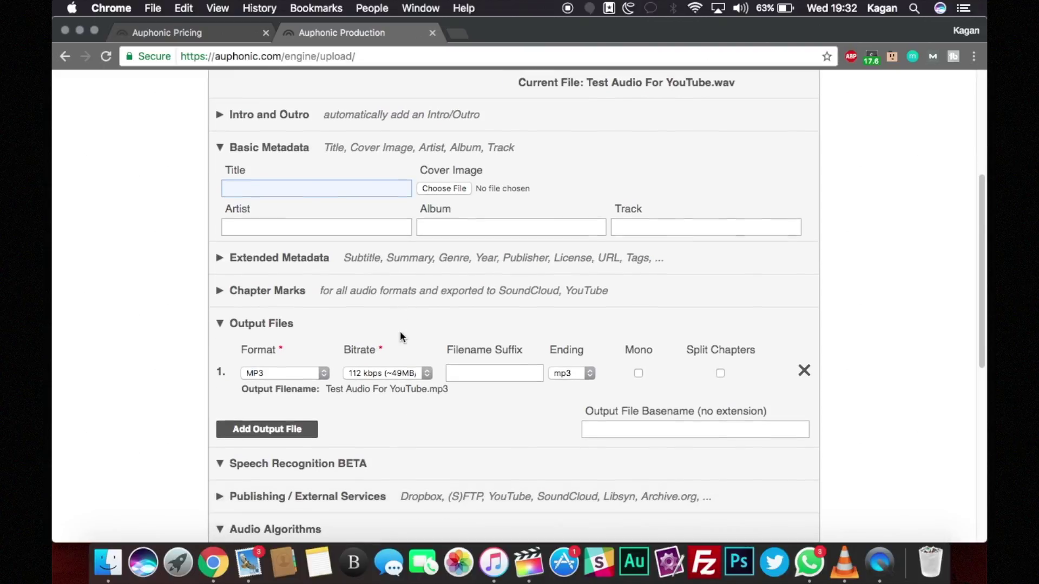
{"action": "left_click", "coordinate": [303, 357]}
{"action": "left_click", "coordinate": [289, 449]}
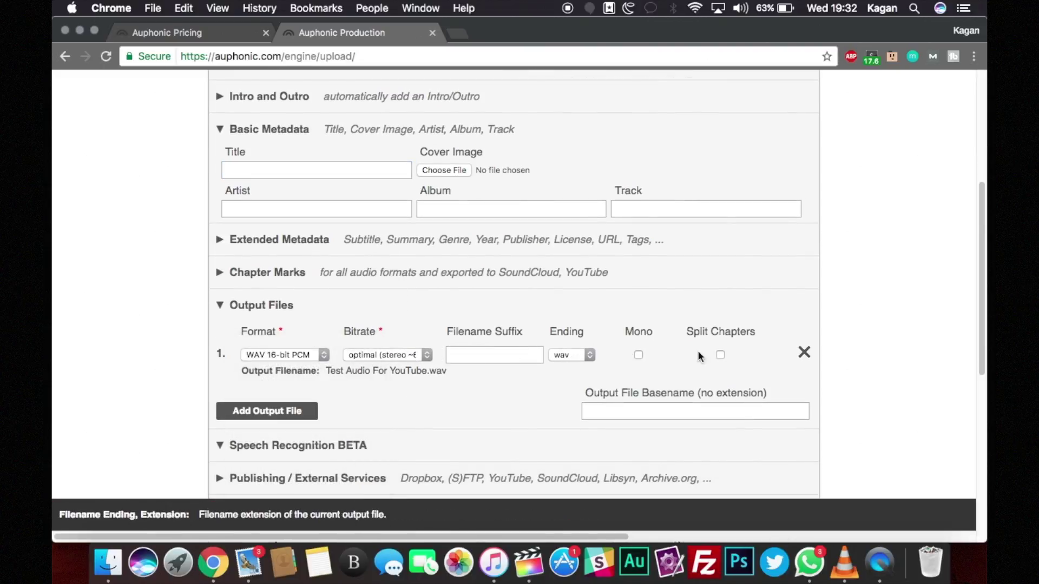
Step: Add a second output file to the production and remove it again
{"action": "scroll", "coordinate": [393, 404], "scroll_direction": "down", "scroll_amount": 1}
{"action": "left_click", "coordinate": [301, 386]}
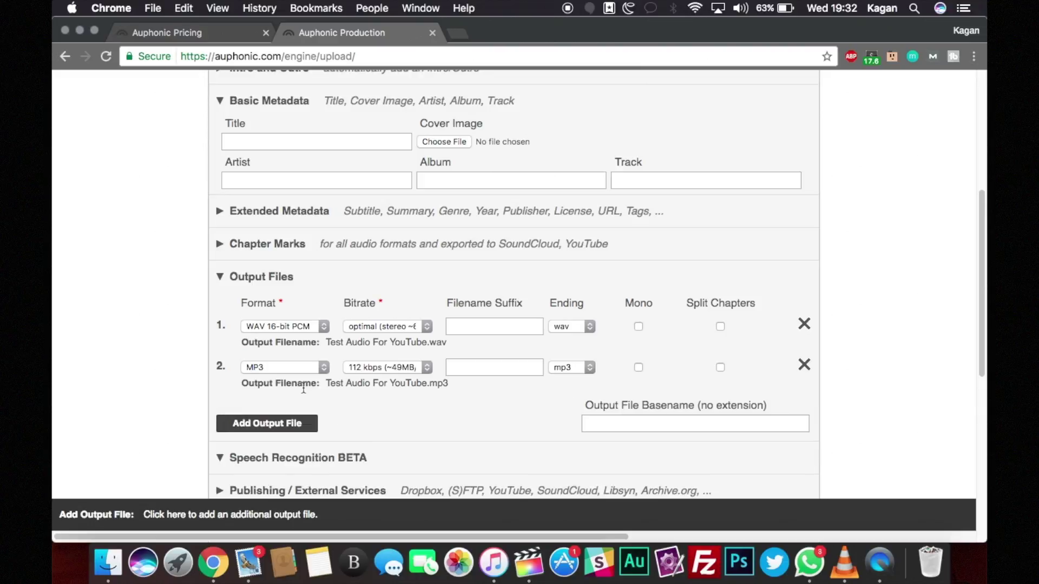
{"action": "left_click", "coordinate": [804, 365]}
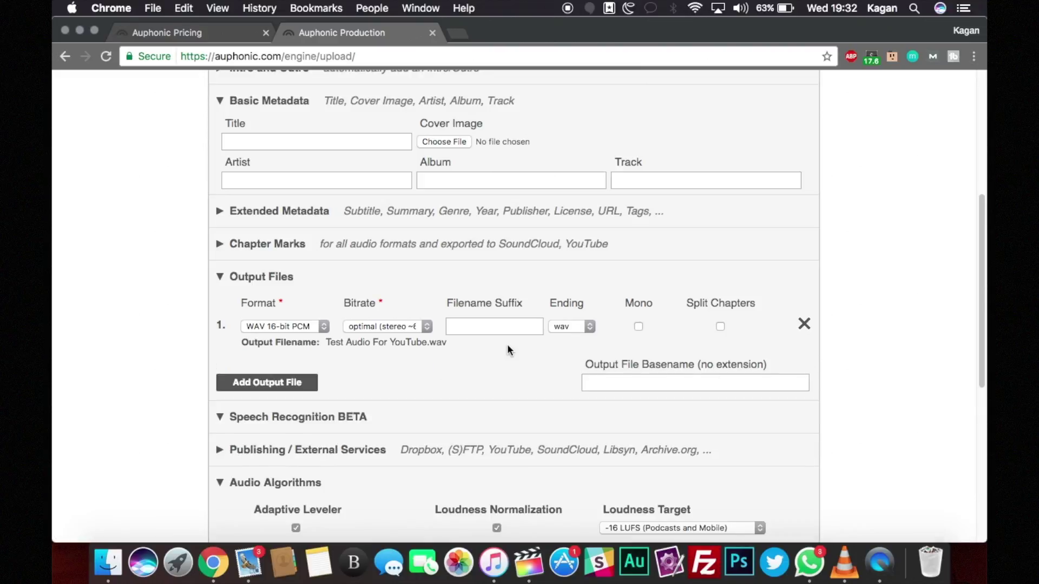
Step: Set the output file basename of the production to "Loudness Normalized Audio test"
{"action": "scroll", "coordinate": [401, 375], "scroll_direction": "down", "scroll_amount": 5}
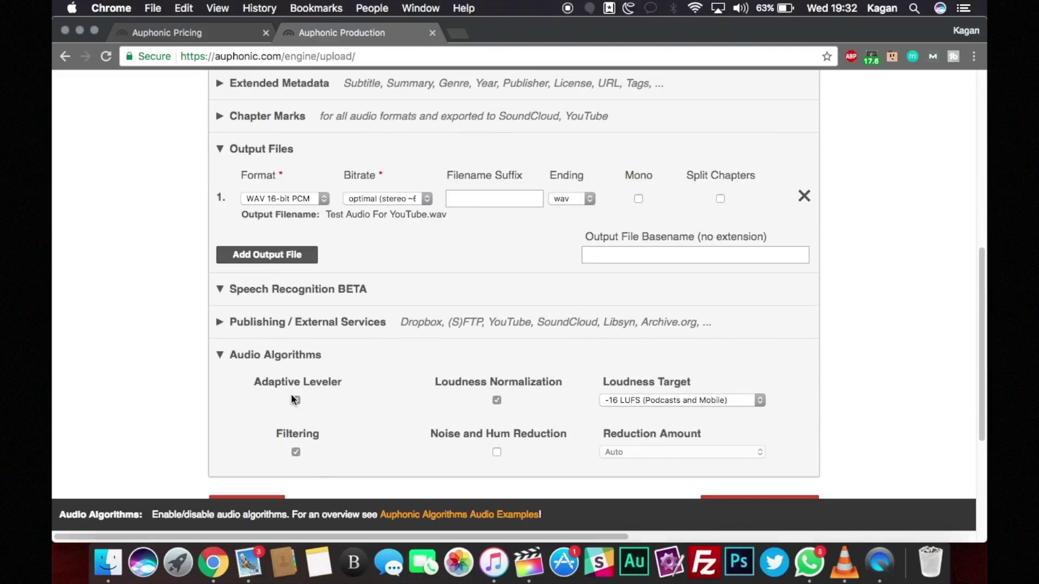
{"action": "left_click", "coordinate": [673, 259]}
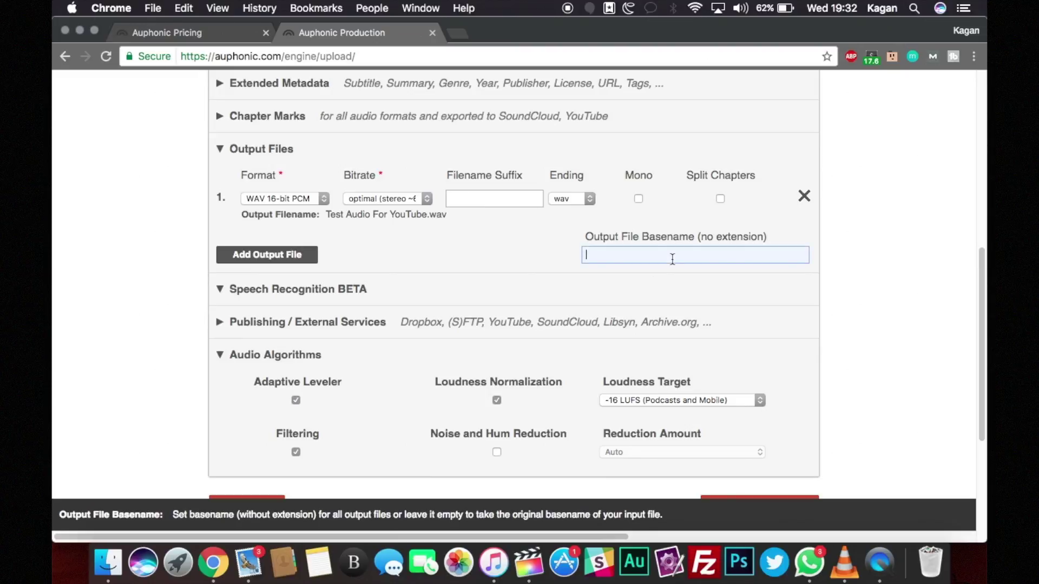
{"action": "type", "text": "Loudness "}
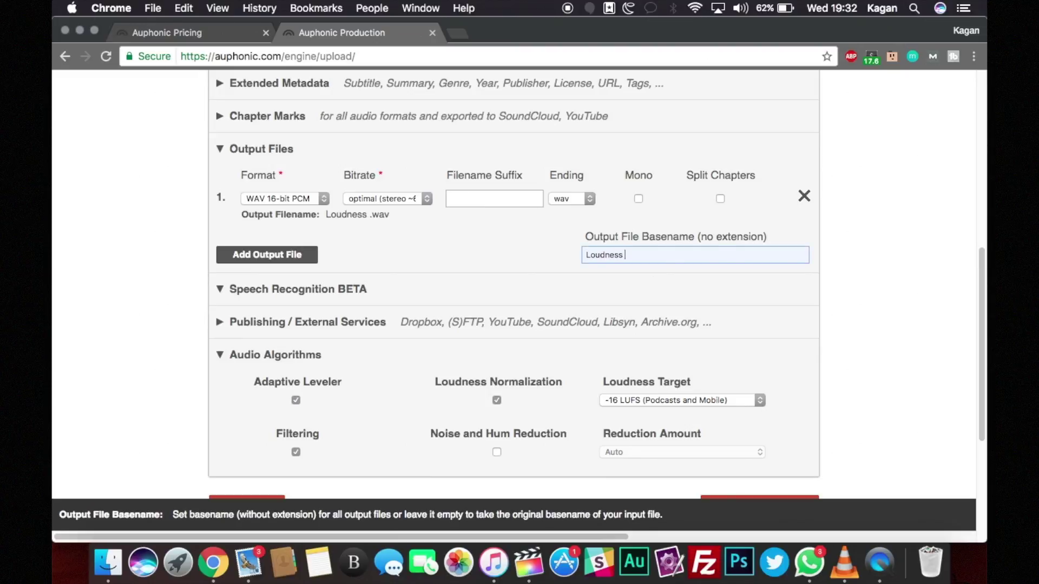
{"action": "type", "text": "Normalized"}
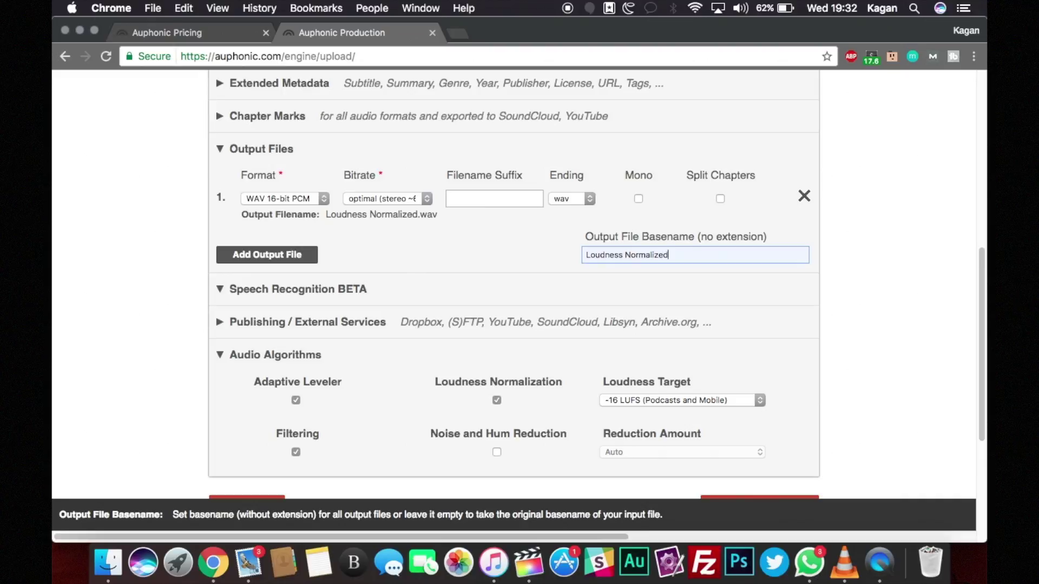
{"action": "type", "text": " Audio test"}
{"action": "scroll", "coordinate": [698, 340], "scroll_direction": "down", "scroll_amount": 2}
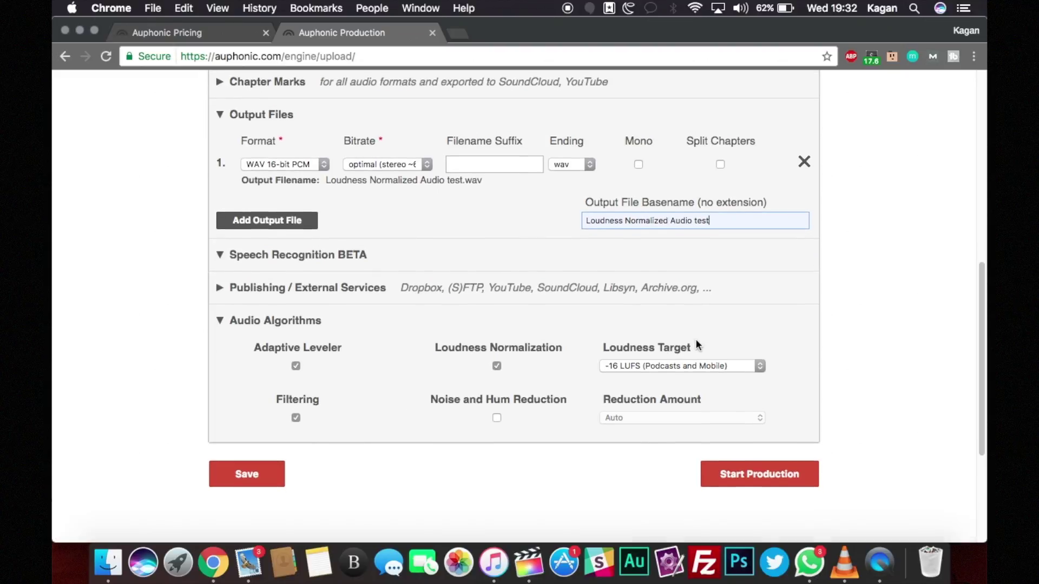
Step: Select -16 LUFS (Podcasts and Mobile) as the loudness target in the audio algorithms
{"action": "left_click", "coordinate": [702, 361]}
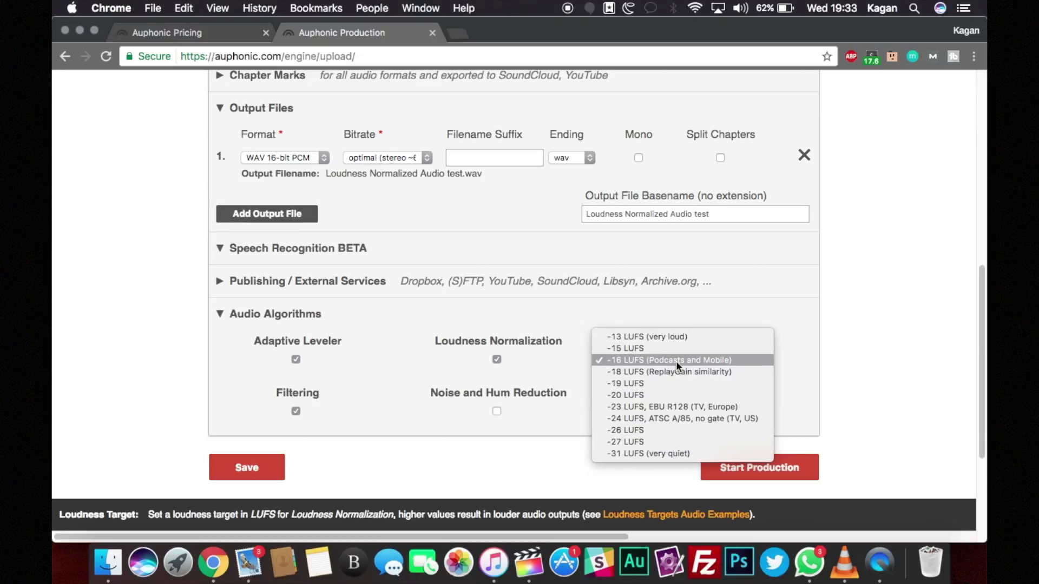
{"action": "left_click", "coordinate": [688, 360]}
{"action": "scroll", "coordinate": [713, 339], "scroll_direction": "down", "scroll_amount": 2}
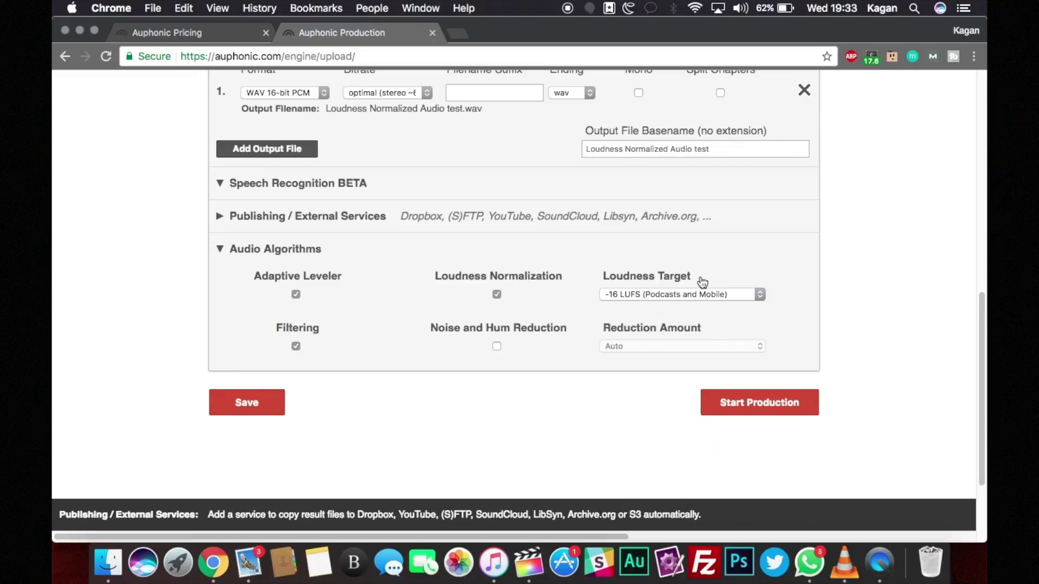
Step: Try Noise and Hum Reduction with a reduction amount of 6 dB (low) and switch it off again
{"action": "left_click", "coordinate": [496, 346]}
{"action": "left_click", "coordinate": [655, 347]}
{"action": "left_click", "coordinate": [657, 370]}
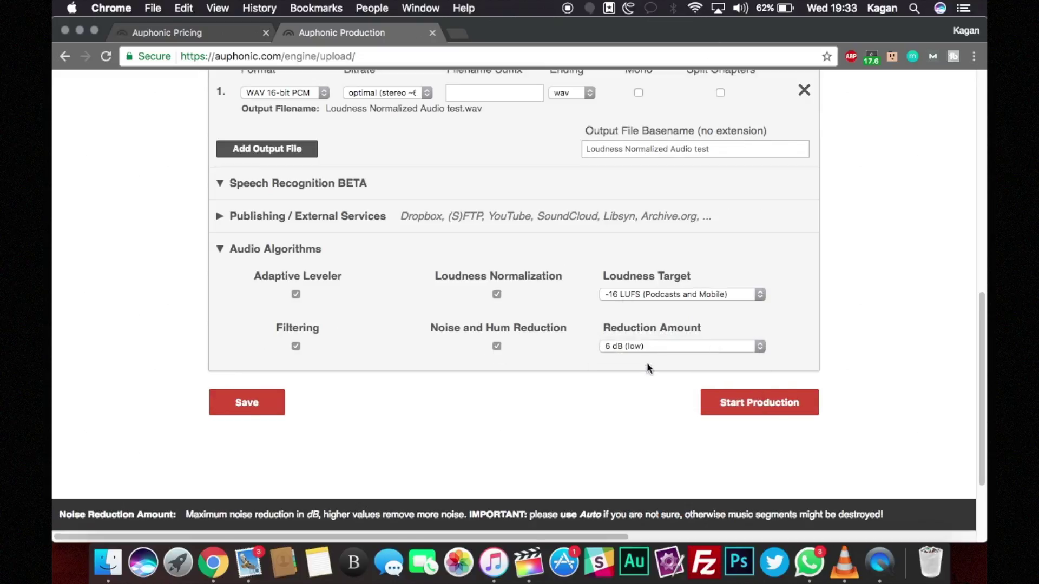
{"action": "left_click", "coordinate": [648, 349]}
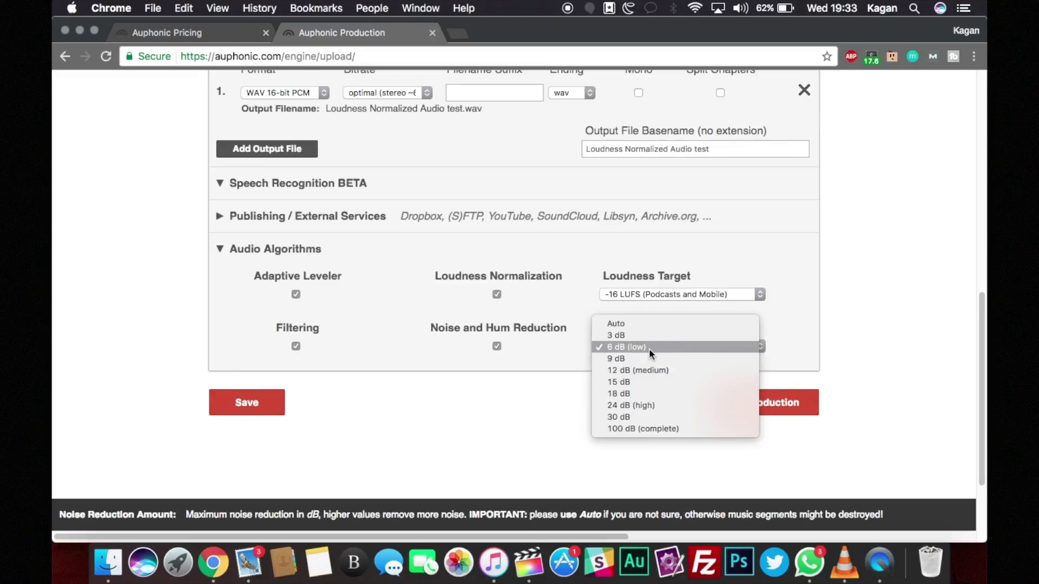
{"action": "left_click", "coordinate": [655, 347]}
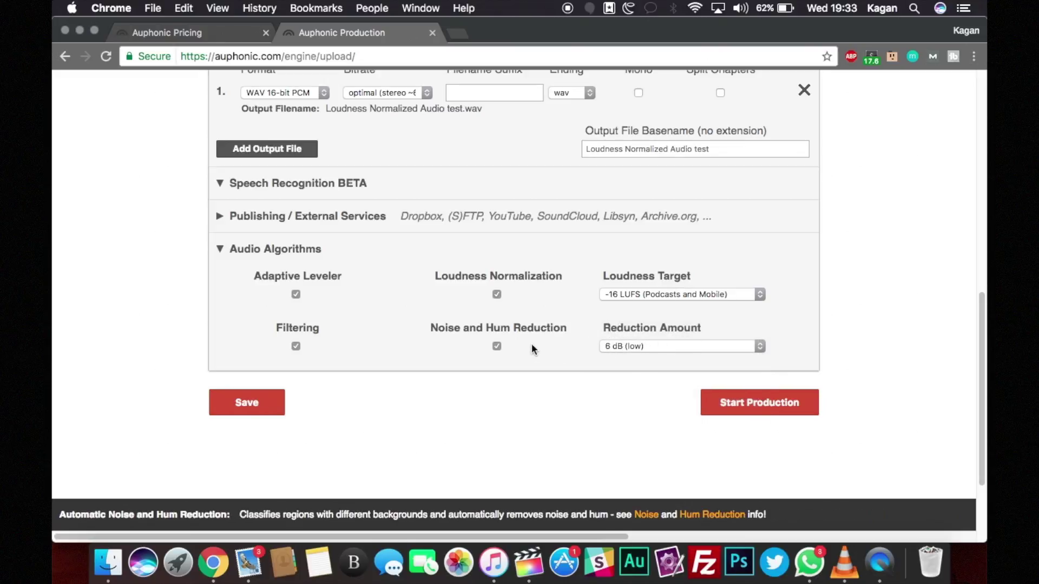
{"action": "left_click", "coordinate": [497, 347]}
Step: Review the production's settings, start the production and confirm the start
{"action": "scroll", "coordinate": [682, 265], "scroll_direction": "up", "scroll_amount": 15}
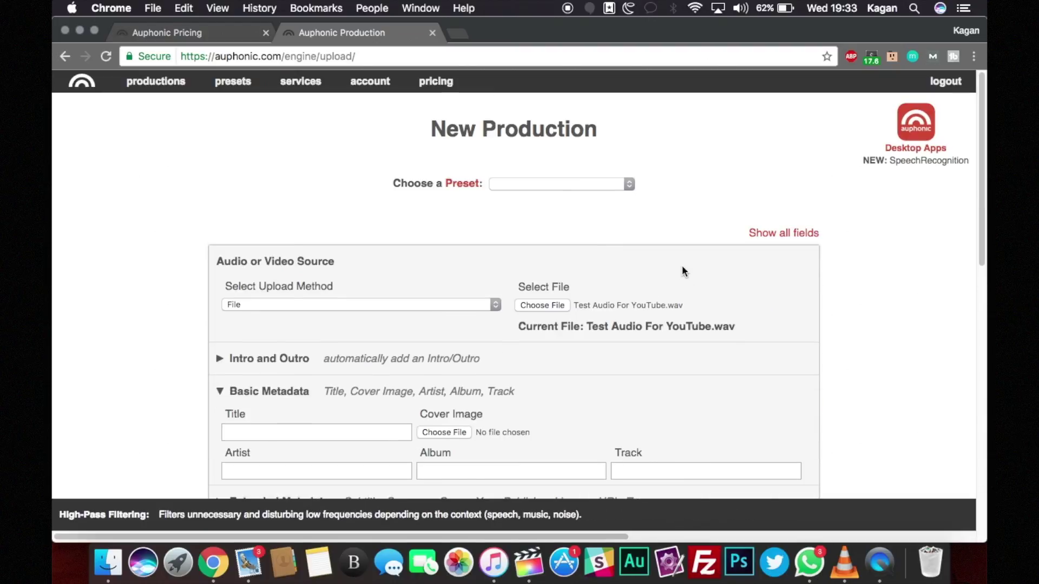
{"action": "scroll", "coordinate": [682, 271], "scroll_direction": "down", "scroll_amount": 20}
{"action": "left_click", "coordinate": [719, 273]}
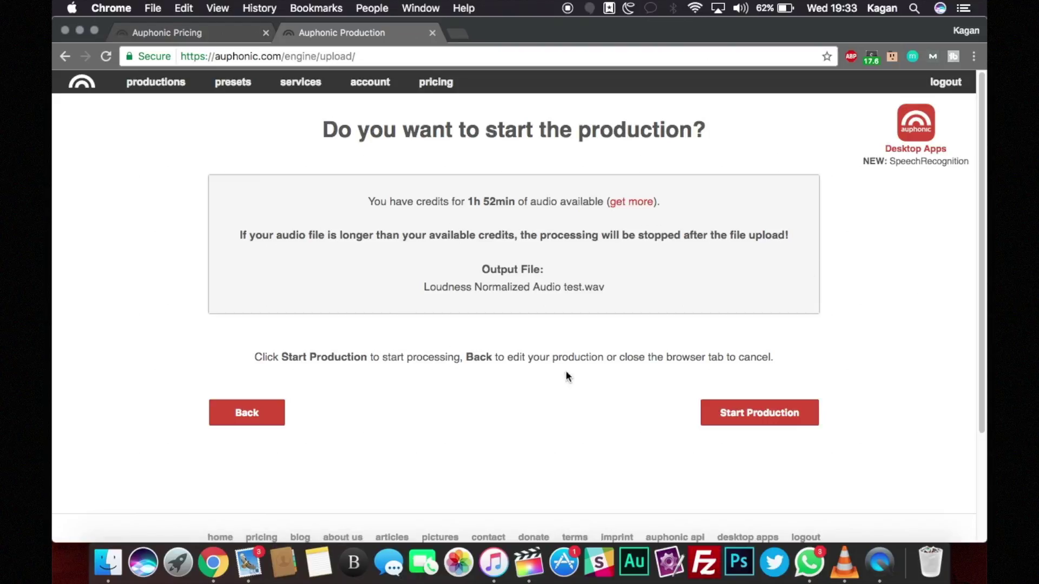
{"action": "left_click", "coordinate": [759, 418]}
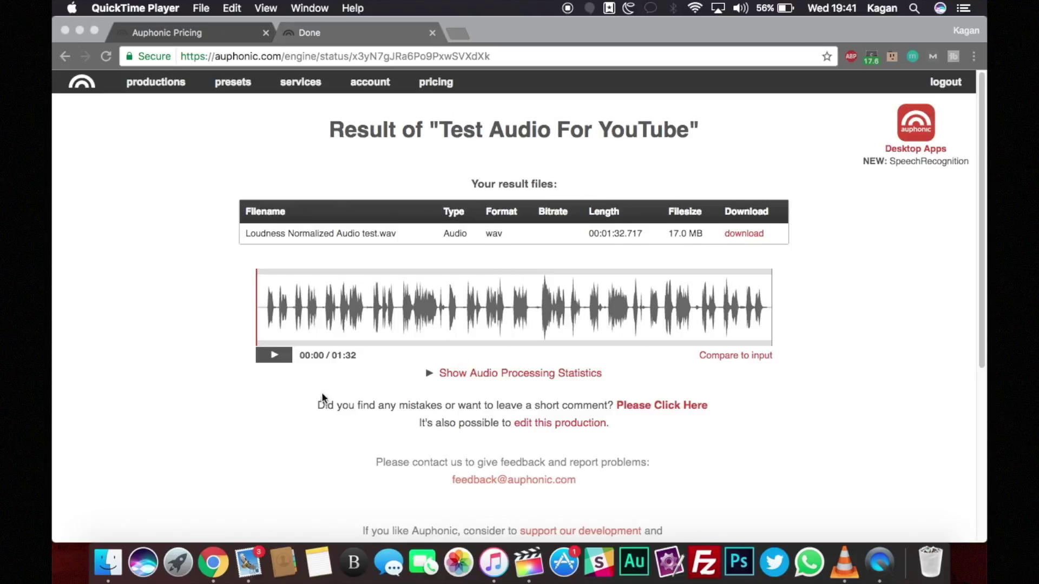
Step: Play a few seconds of the processed result and download Loudness Normalized Audio test.wav to the desktop
{"action": "left_click", "coordinate": [272, 355]}
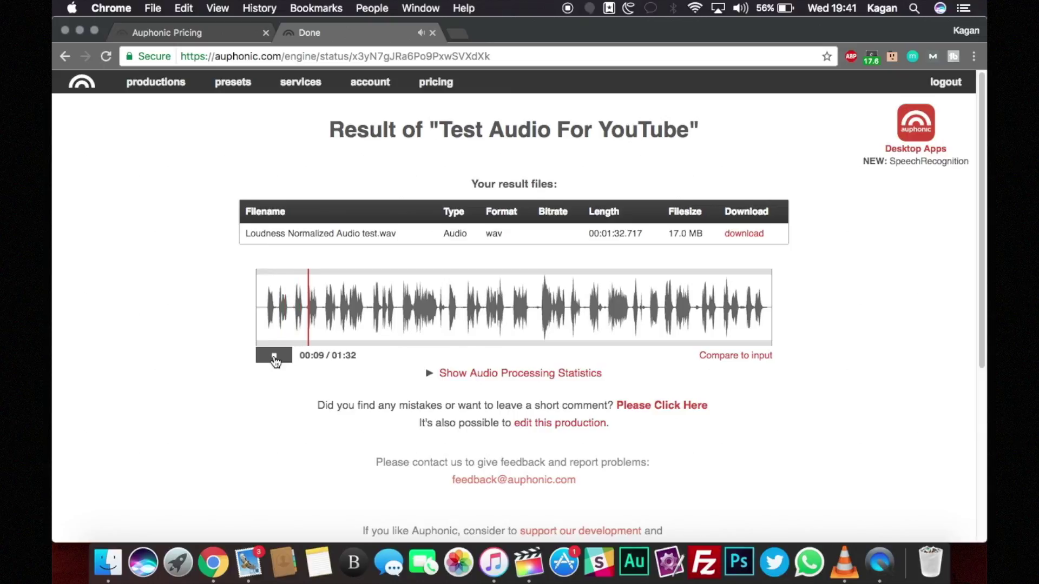
{"action": "left_click", "coordinate": [275, 360]}
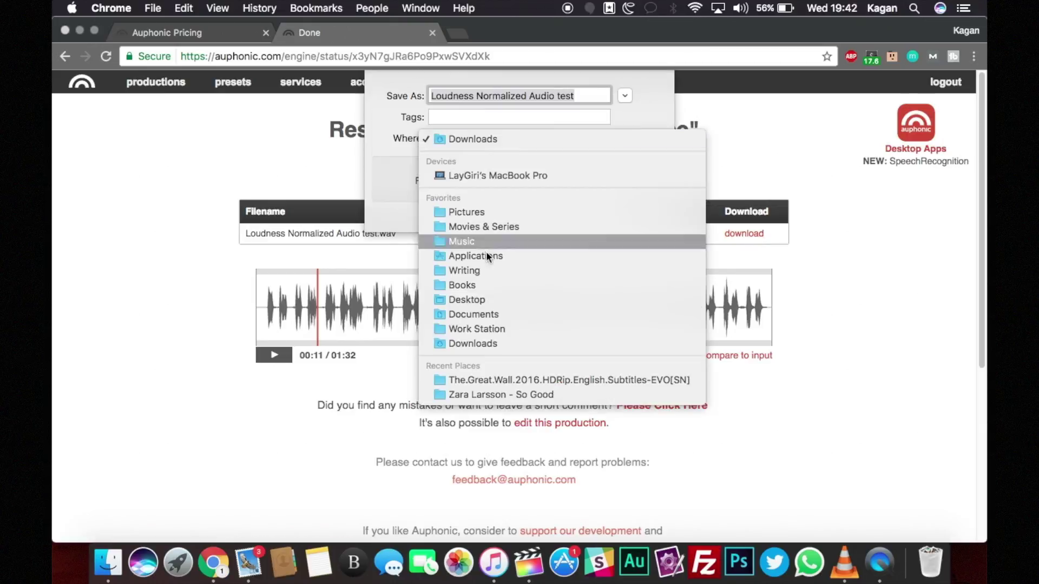
{"action": "key", "text": "Return"}
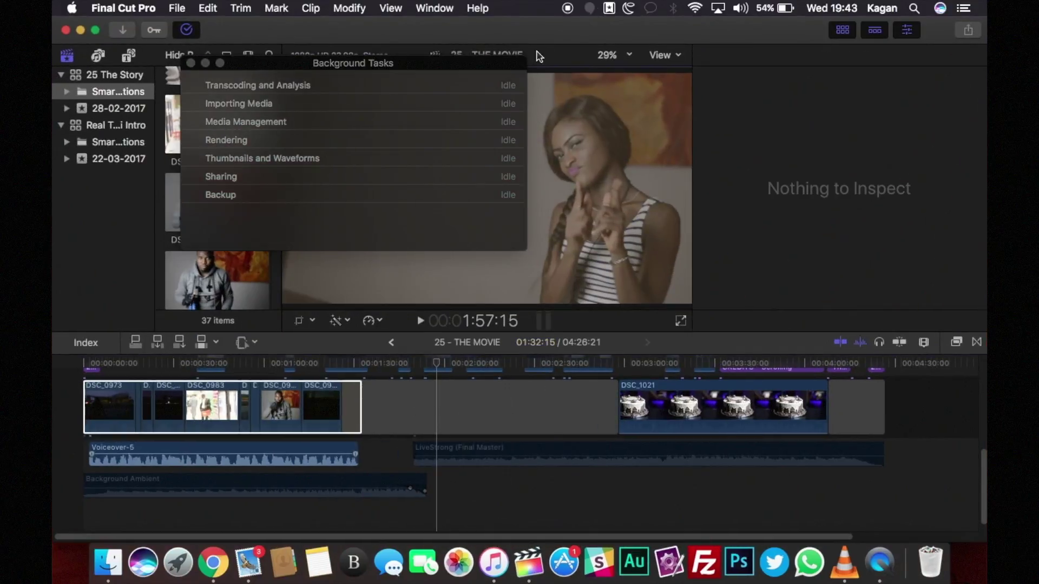
Step: In Final Cut Pro, close the background tasks window and add Test Audio For YouTube.wav from the desktop to the timeline as a connected audio clip
{"action": "left_click", "coordinate": [190, 63]}
{"action": "left_click_drag", "start_coordinate": [571, 30], "coordinate": [388, 30]}
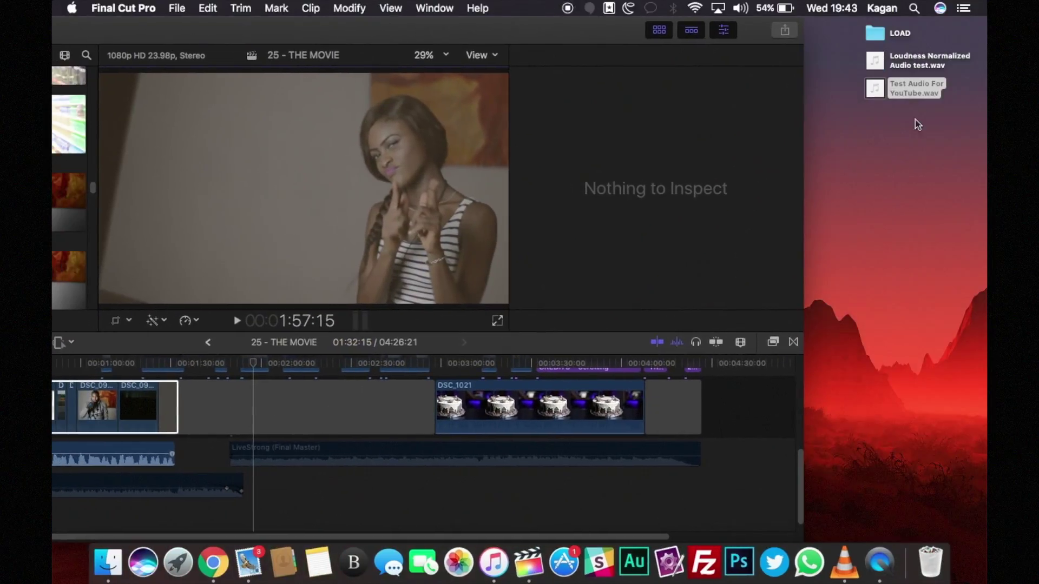
{"action": "left_click", "coordinate": [875, 96]}
{"action": "left_click_drag", "start_coordinate": [875, 97], "coordinate": [336, 505]}
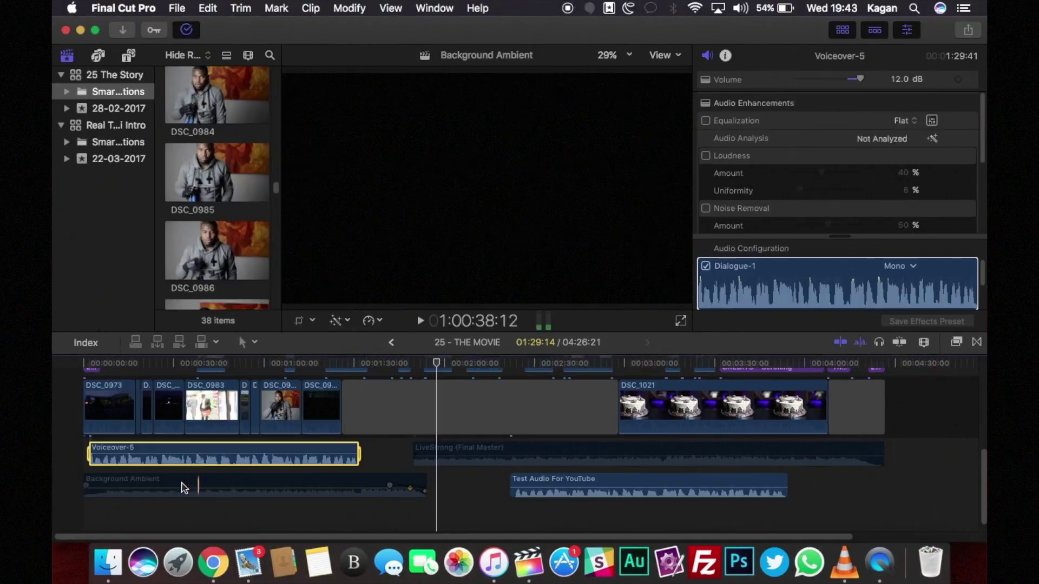
Step: Replace the Voiceover-5 clip by deleting it and moving the Test Audio For YouTube clip to the start of the timeline
{"action": "left_click", "coordinate": [184, 487]}
{"action": "left_click", "coordinate": [190, 456]}
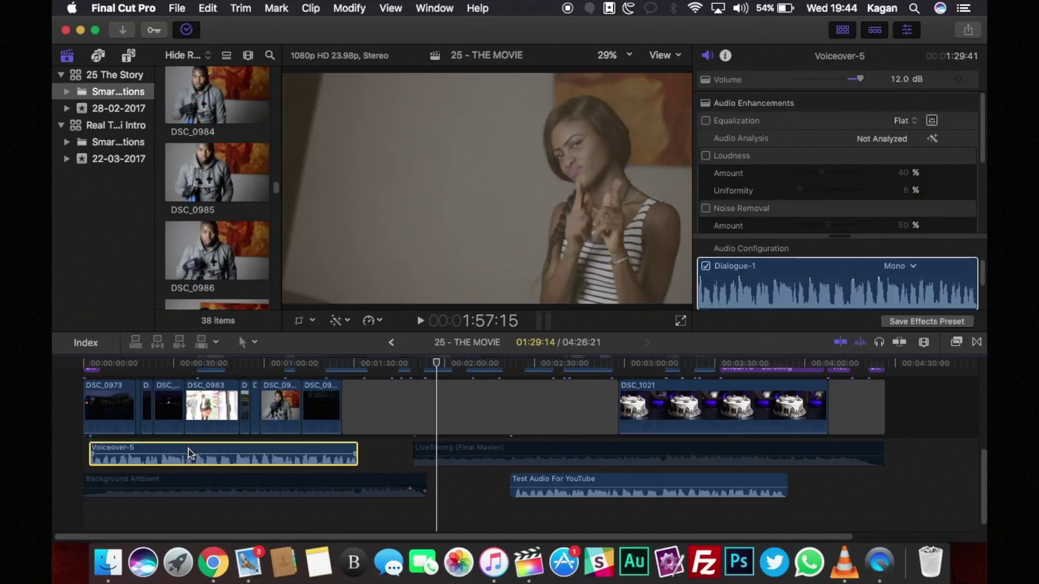
{"action": "key", "text": "Delete"}
{"action": "left_click_drag", "start_coordinate": [513, 484], "coordinate": [69, 457]}
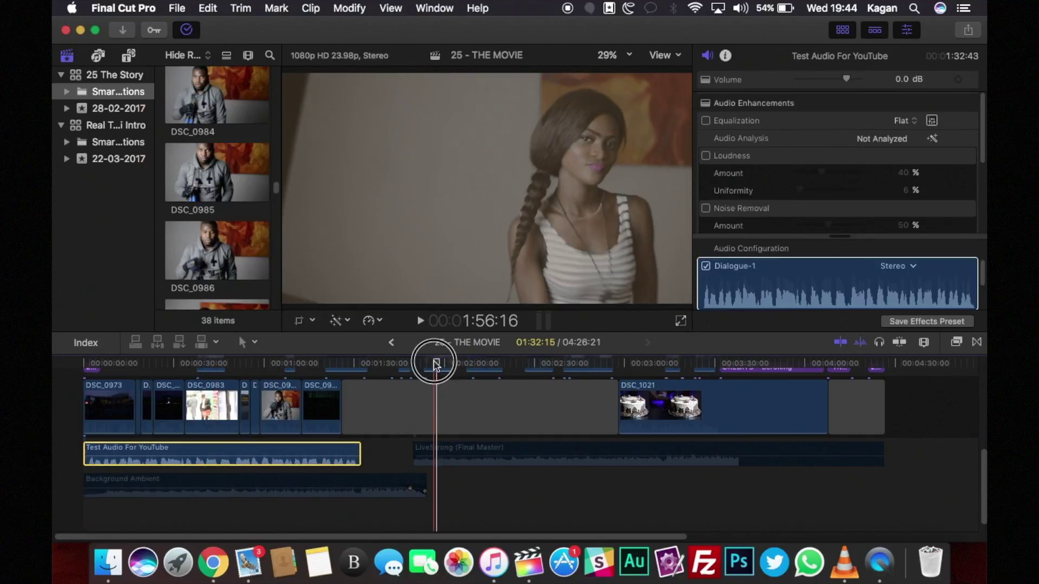
Step: Play the timeline from its start and enable the Background Ambient and LiveStrong (Final Master) clips to hear them with the voiceover
{"action": "left_click_drag", "start_coordinate": [435, 361], "coordinate": [64, 377]}
{"action": "key", "text": "space"}
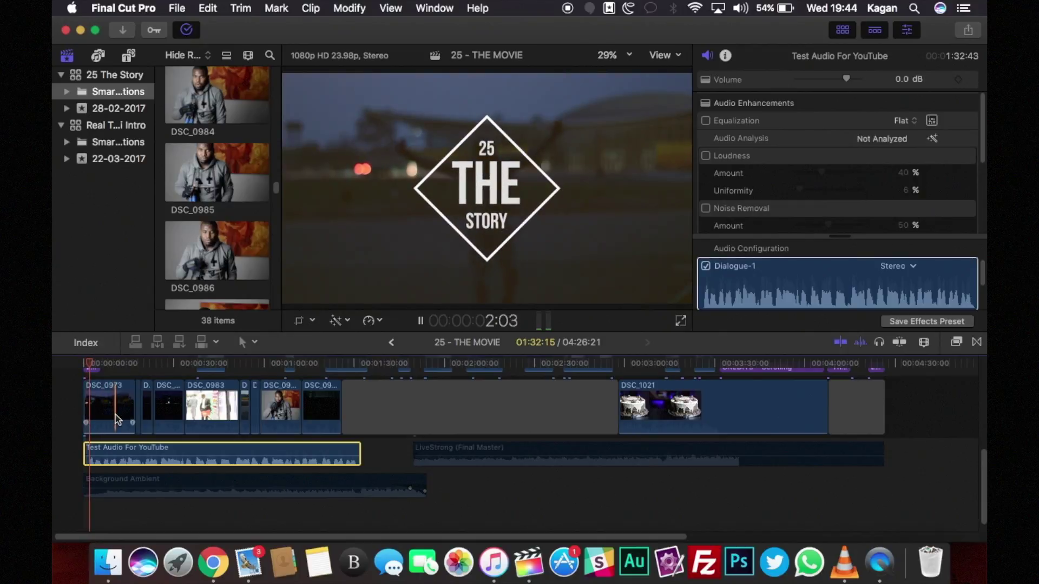
{"action": "left_click", "coordinate": [161, 489]}
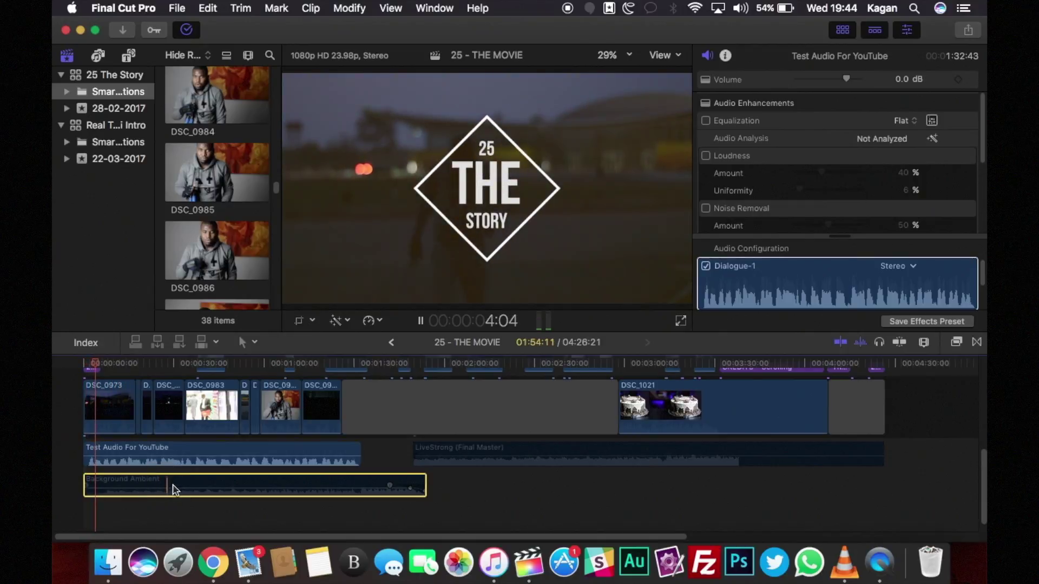
{"action": "left_click", "coordinate": [457, 453], "text": "super"}
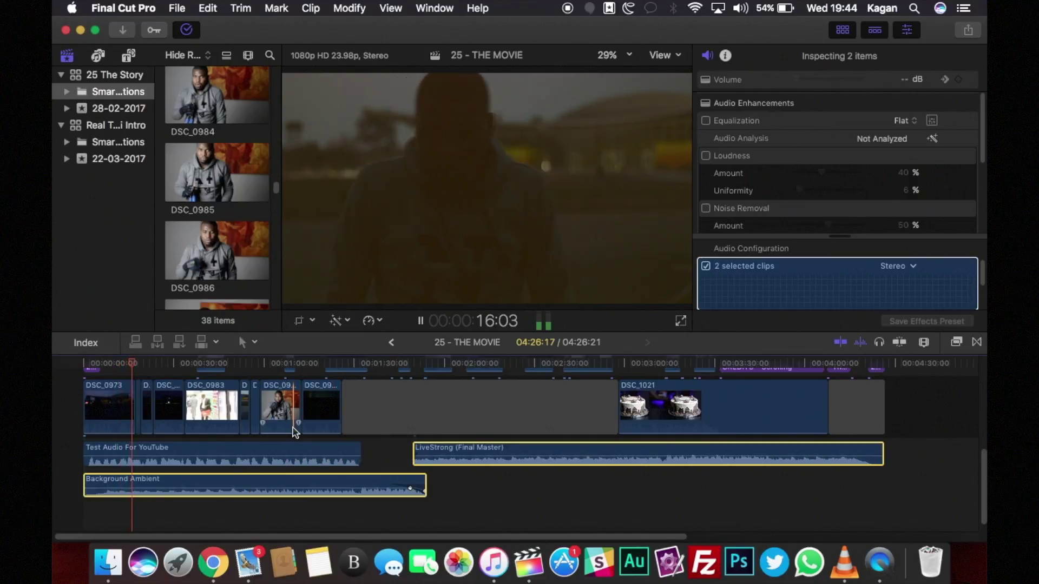
{"action": "key", "text": "space"}
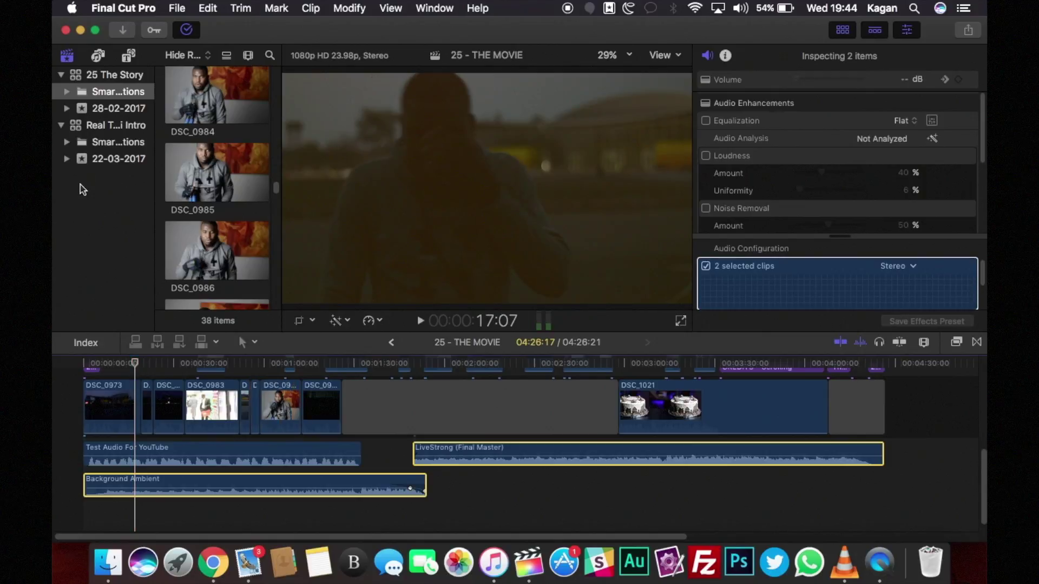
Step: Minimize the editor, switch to Chrome and highlight the statement on free monthly processed audio on the Auphonic Pricing page
{"action": "left_click", "coordinate": [80, 31]}
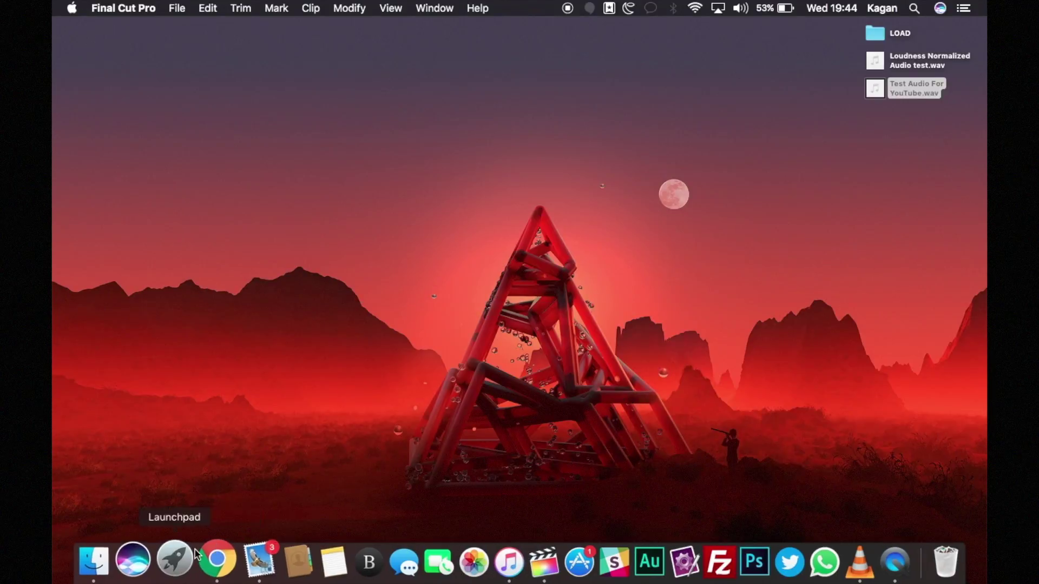
{"action": "left_click", "coordinate": [214, 561]}
{"action": "key", "text": "ctrl+Tab"}
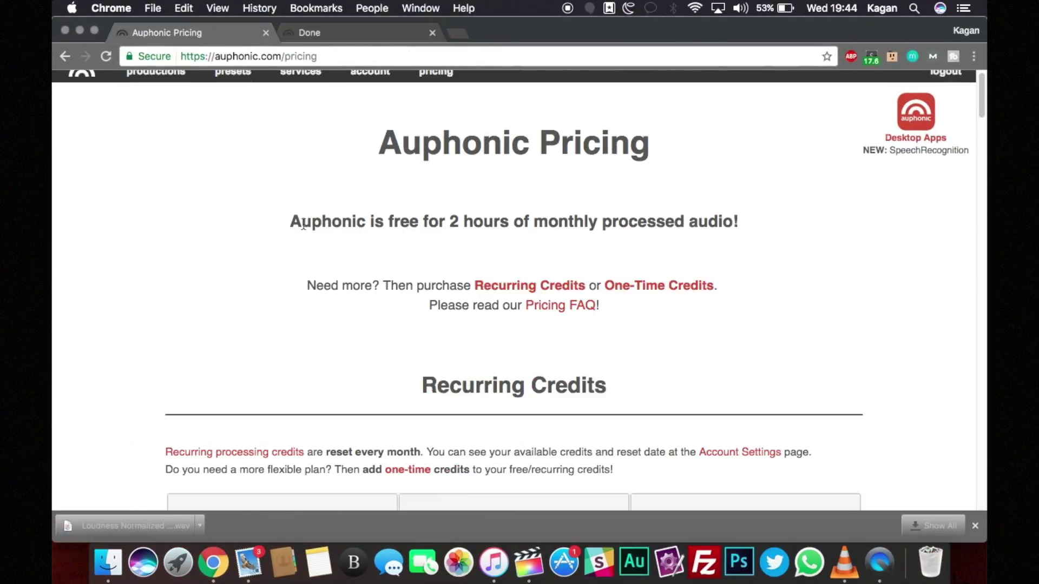
{"action": "left_click_drag", "start_coordinate": [293, 223], "coordinate": [726, 234]}
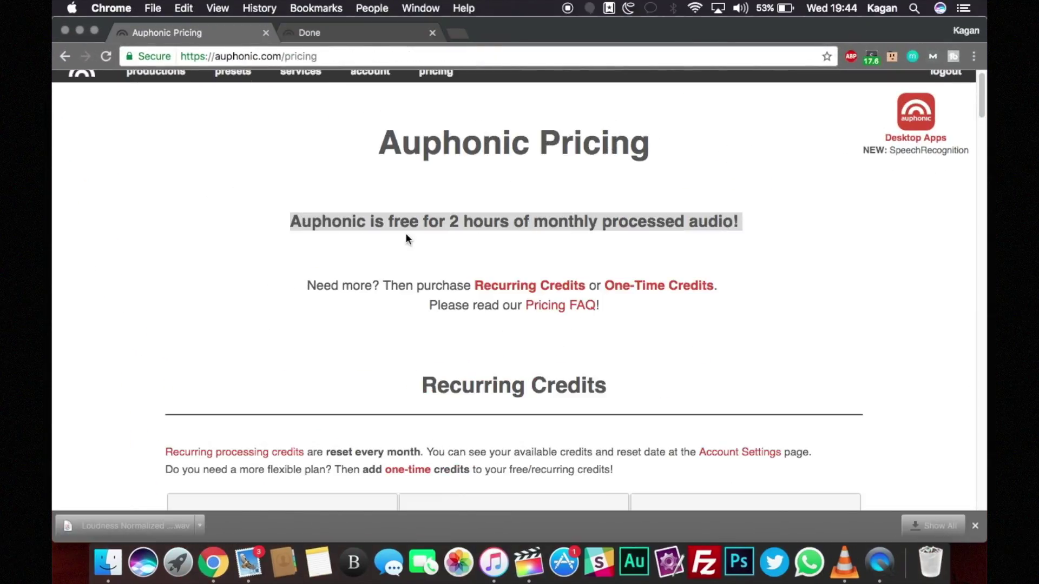